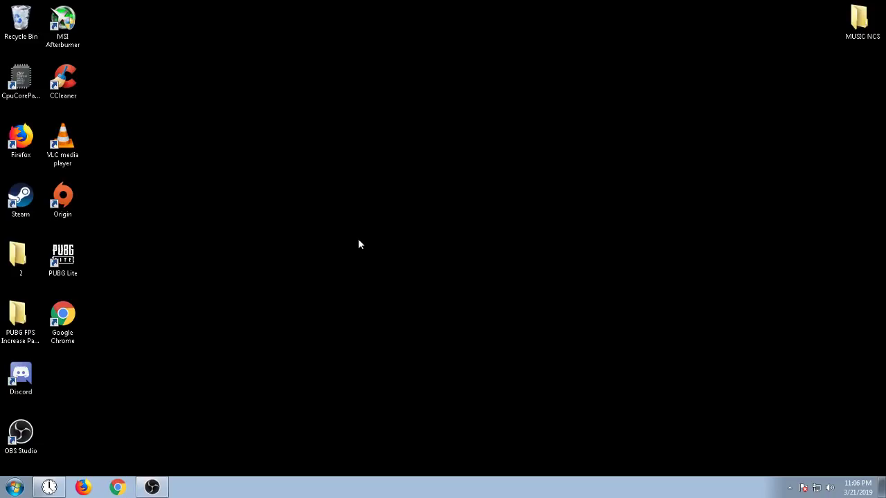
left_click(3, 487)
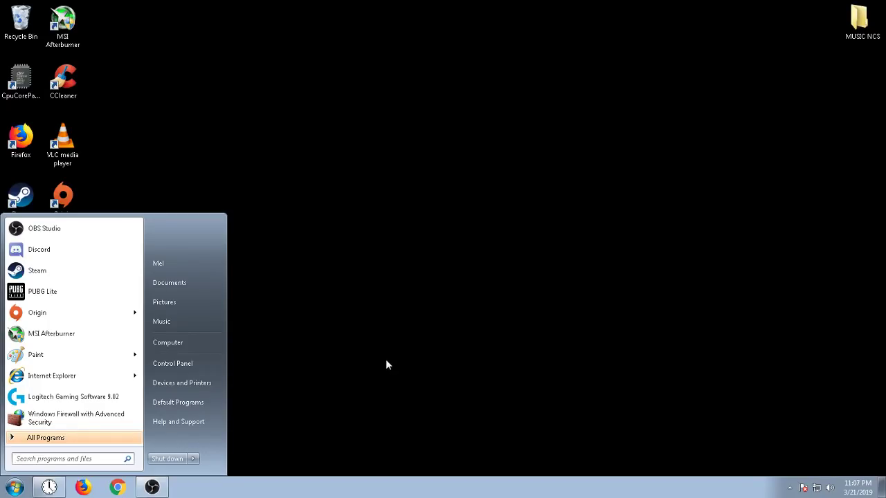
left_click(359, 330)
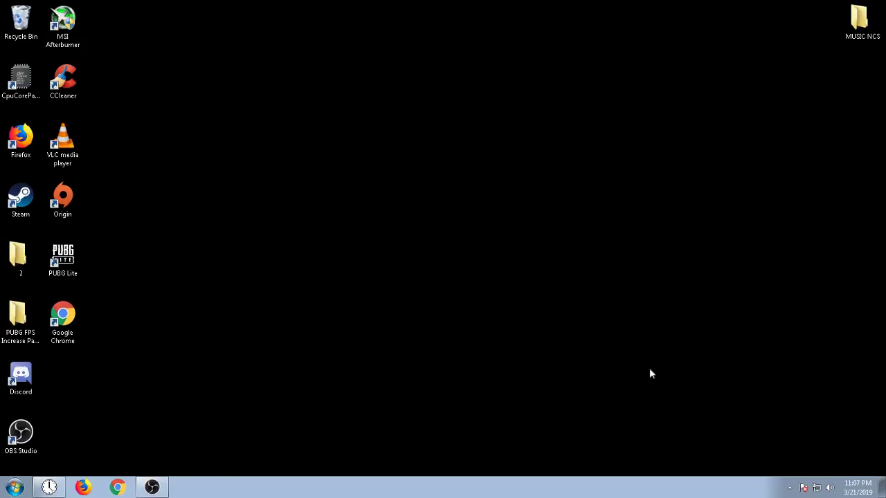
Bring up the OBS Studio window and look over its general settings and available tools.
left_click(154, 488)
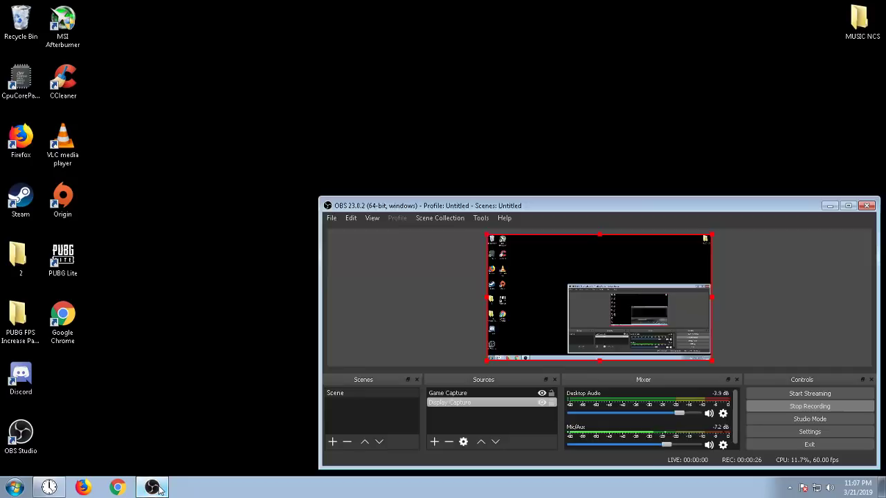
left_click(843, 433)
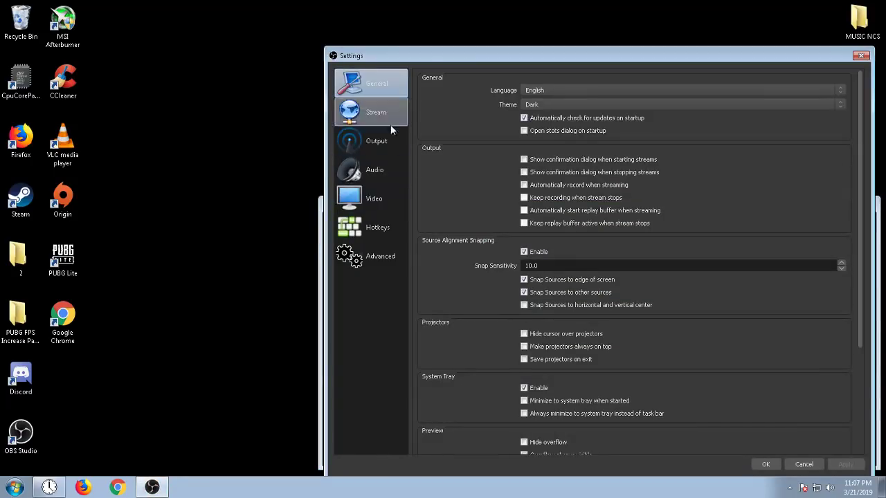
left_click(765, 464)
left_click(485, 218)
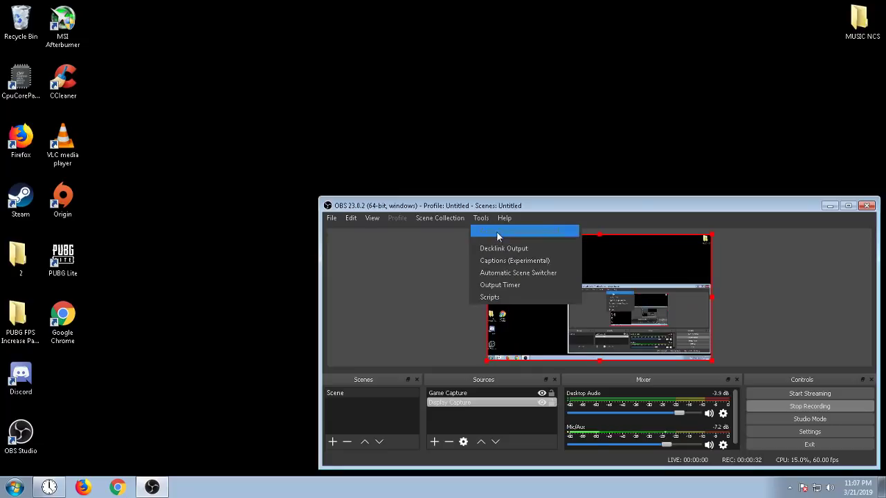
left_click(483, 220)
left_click(483, 221)
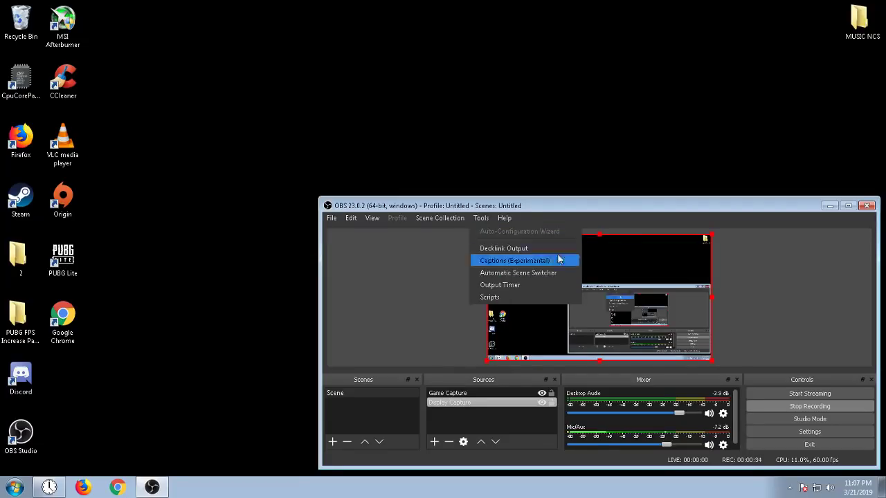
Open the OBS output settings and choose Hardware (NVENC) as the streaming encoder.
left_click(820, 433)
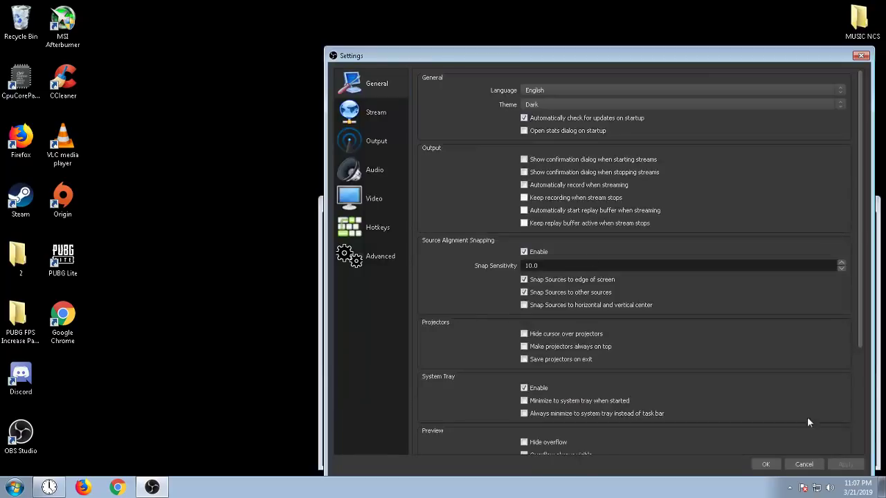
left_click(380, 113)
left_click(391, 130)
left_click_drag(580, 118, 423, 117)
left_click(541, 118)
left_click(535, 135)
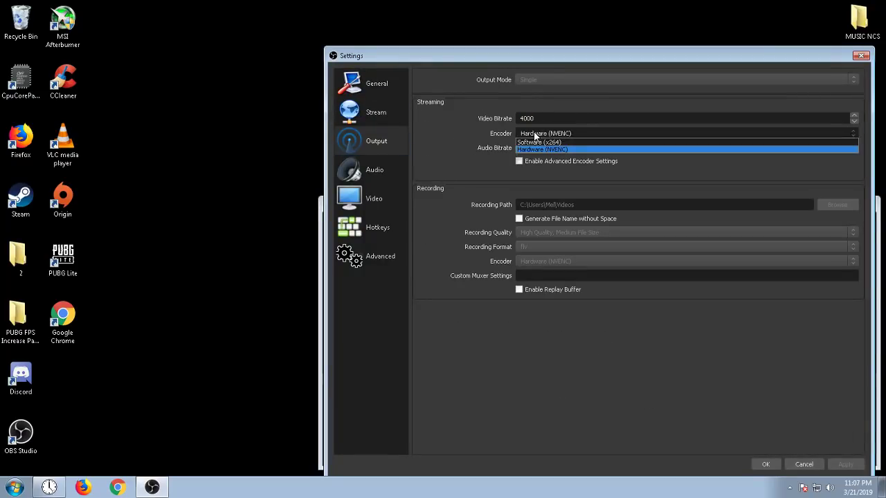
left_click(541, 150)
left_click(559, 135)
left_click(569, 133)
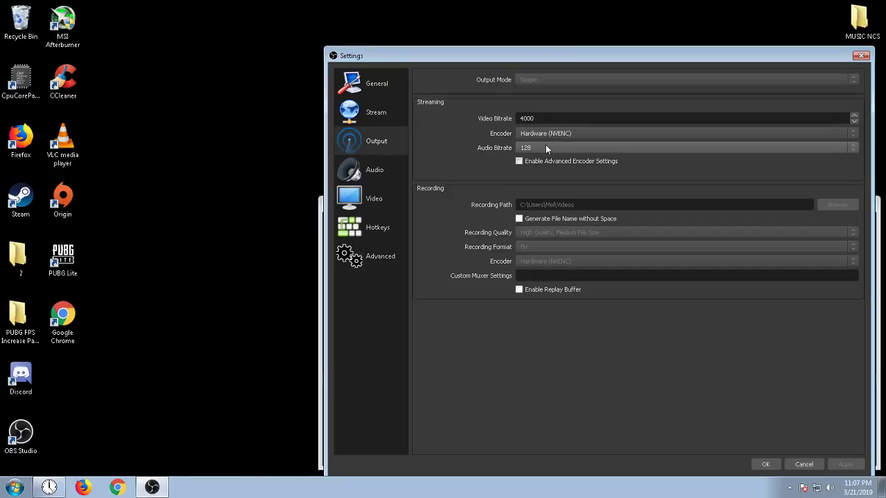
Review the streaming audio bitrate options, followed by the audio device and video resolution settings.
left_click(546, 147)
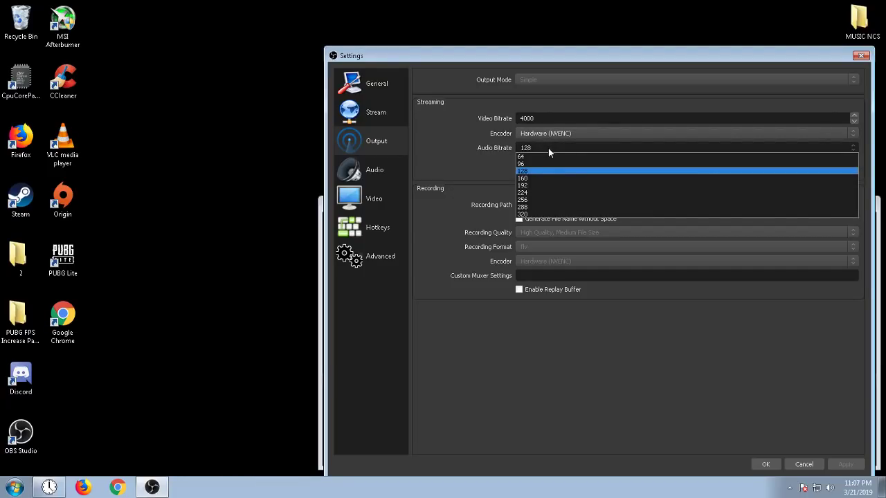
left_click(561, 147)
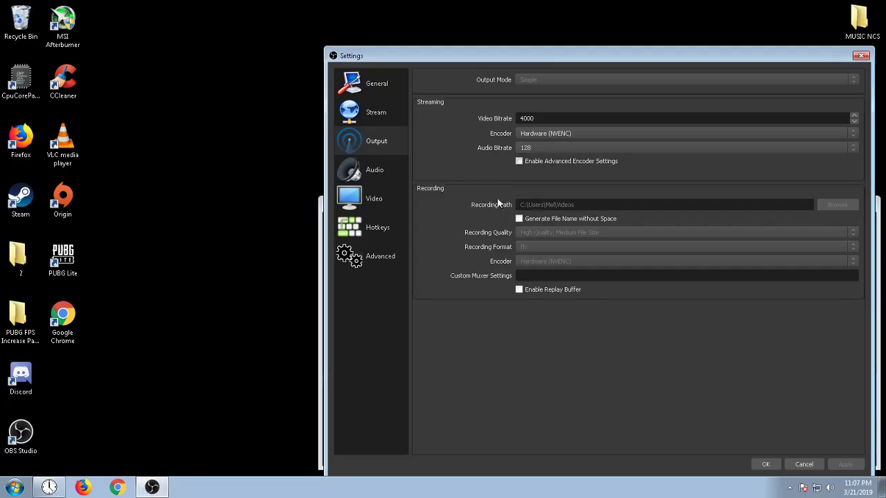
left_click(391, 177)
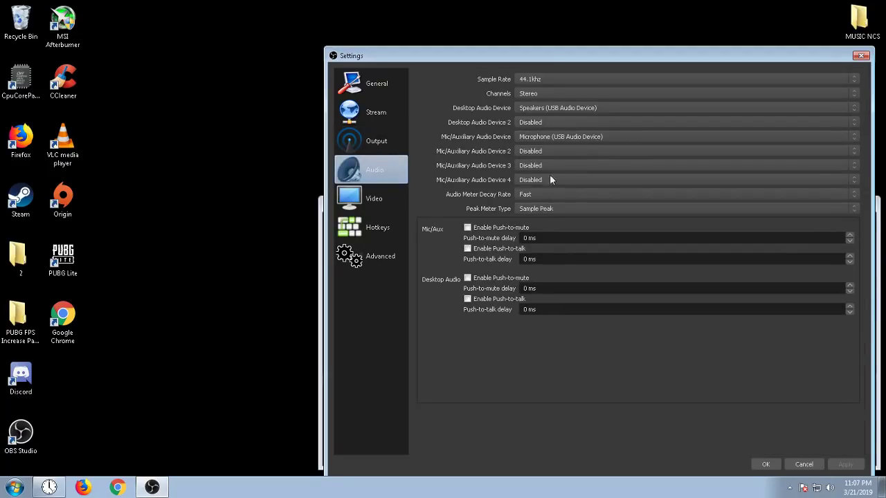
left_click(388, 199)
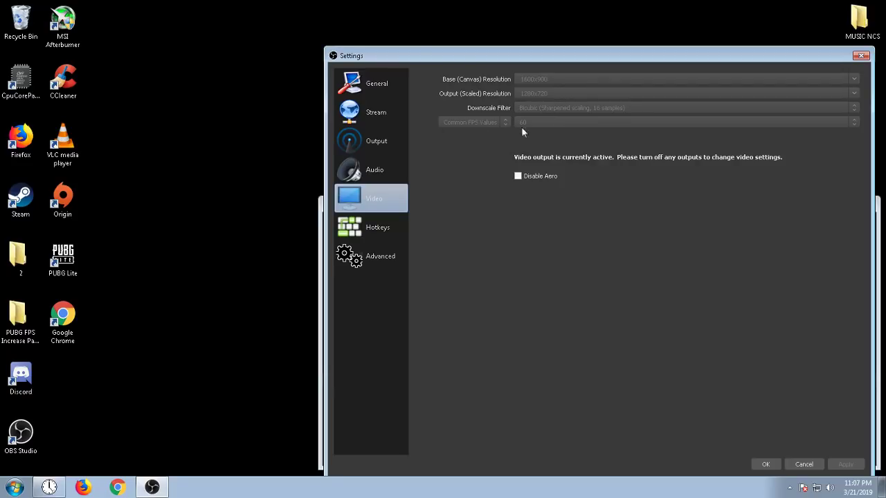
Check the process priority in the advanced settings and close the settings with OK.
left_click(351, 258)
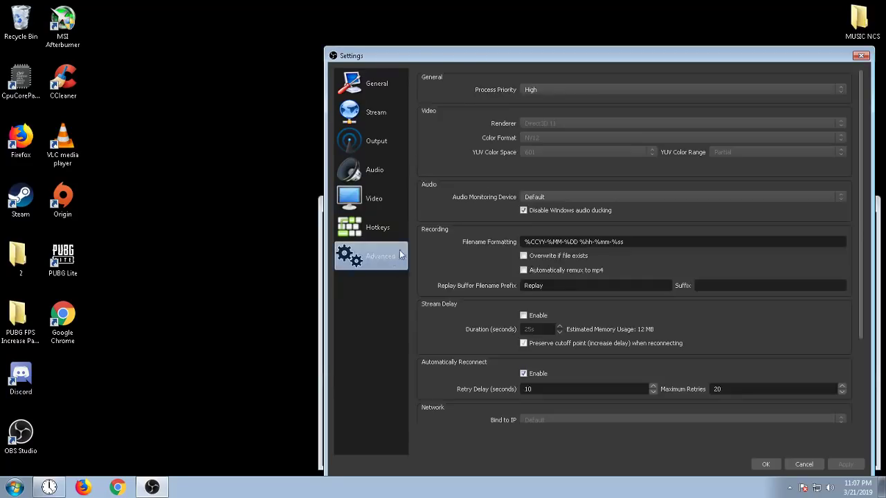
left_click(605, 89)
left_click(606, 90)
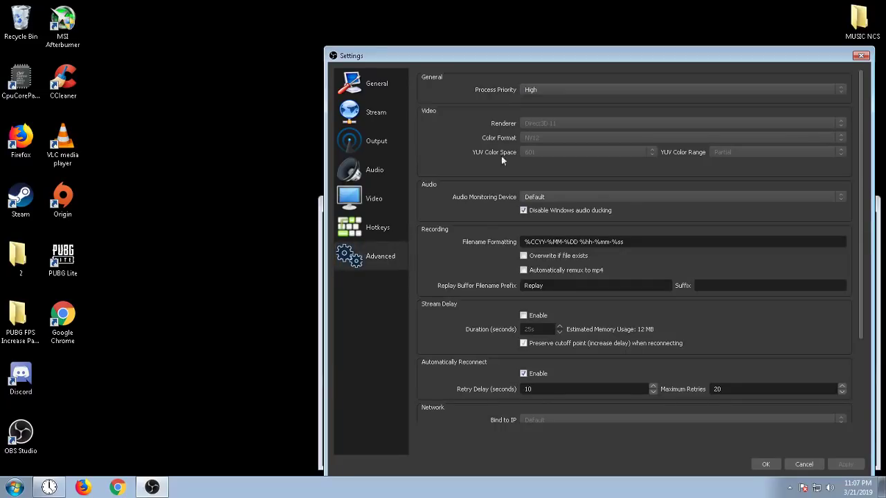
left_click(765, 464)
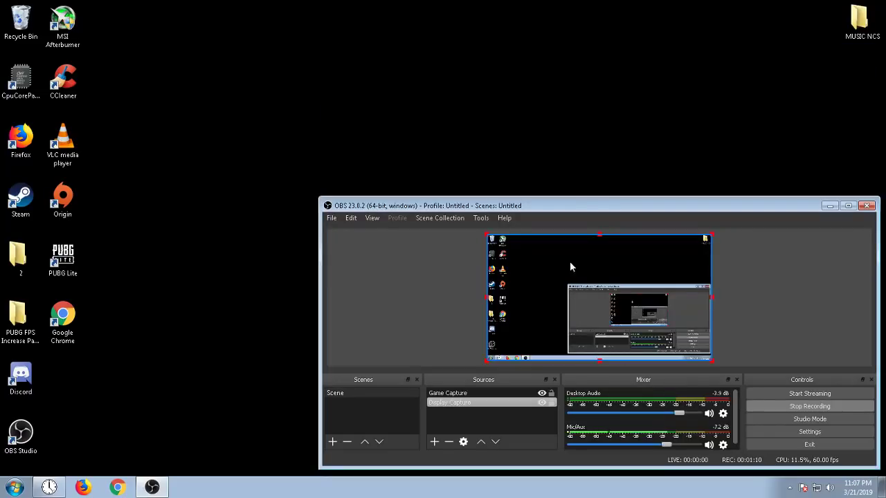
left_click(482, 219)
left_click(746, 293)
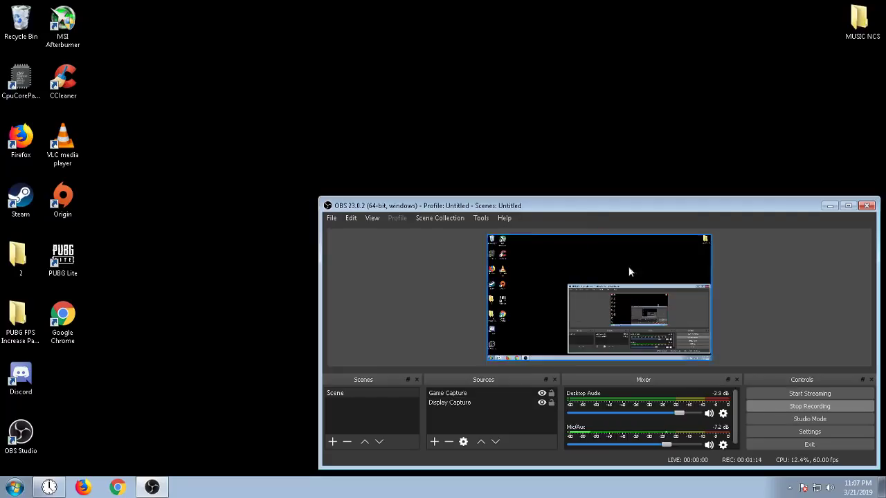
left_click(483, 219)
left_click(787, 263)
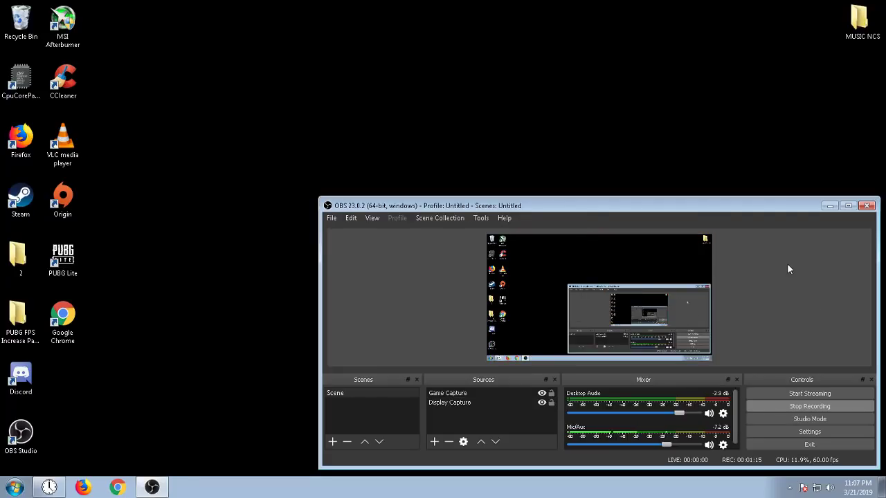
Hide the OBS window to the system tray and return to the desktop.
left_click(789, 488)
left_click(805, 423)
left_click(107, 318)
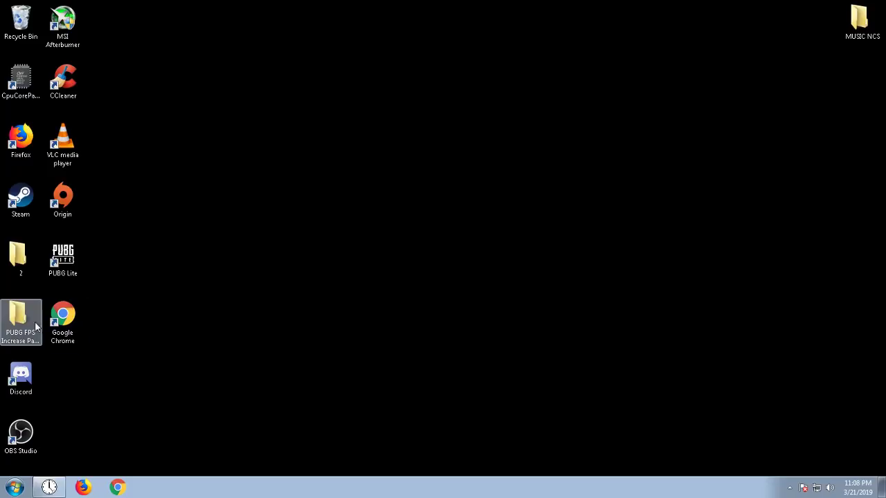
Open NVIDIA Control Panel and choose "Use the advanced 3D image settings" under Adjust image settings with preview.
right_click(289, 332)
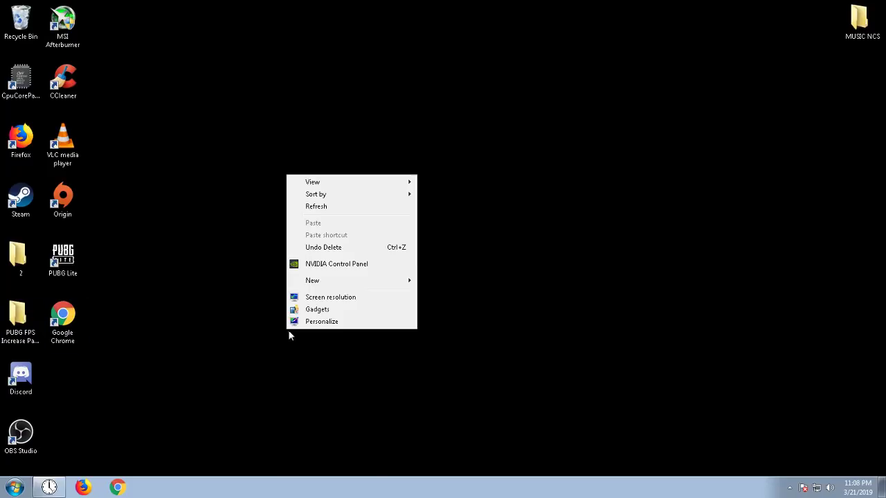
left_click(359, 268)
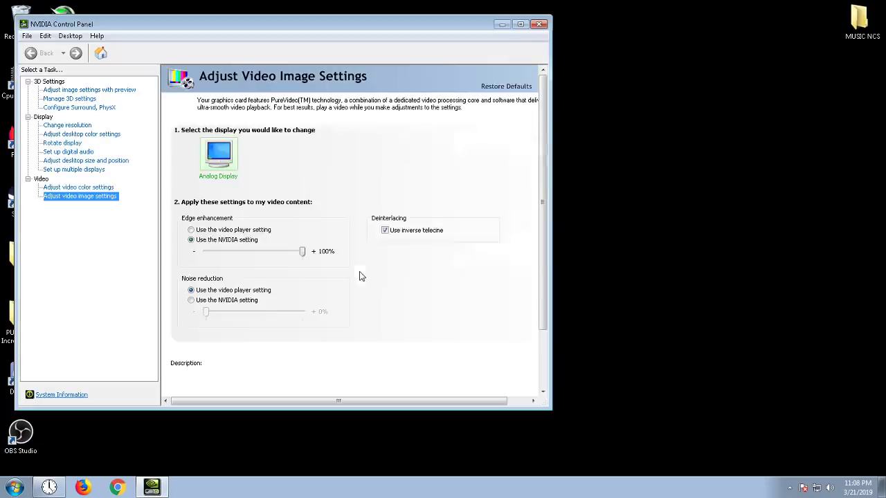
left_click(77, 90)
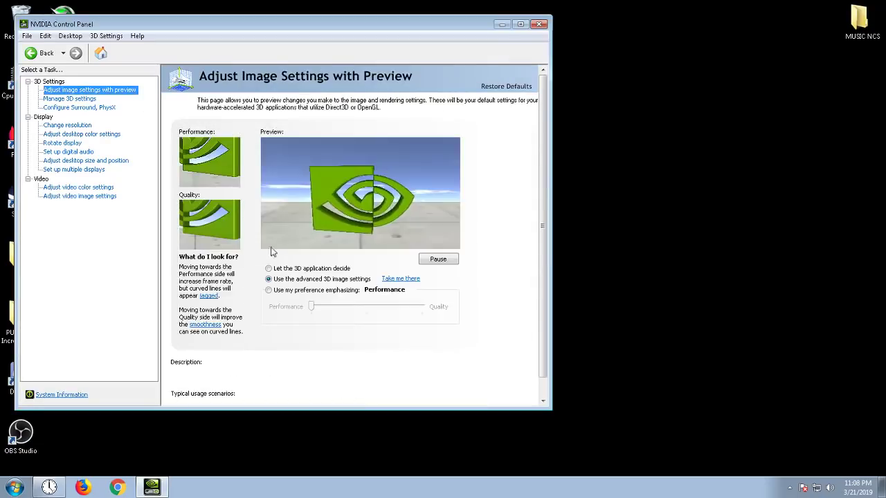
left_click(297, 291)
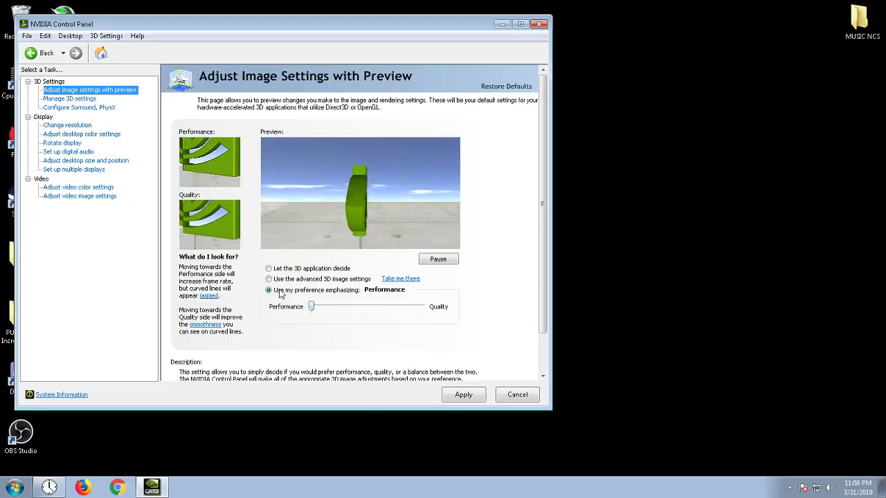
left_click(304, 279)
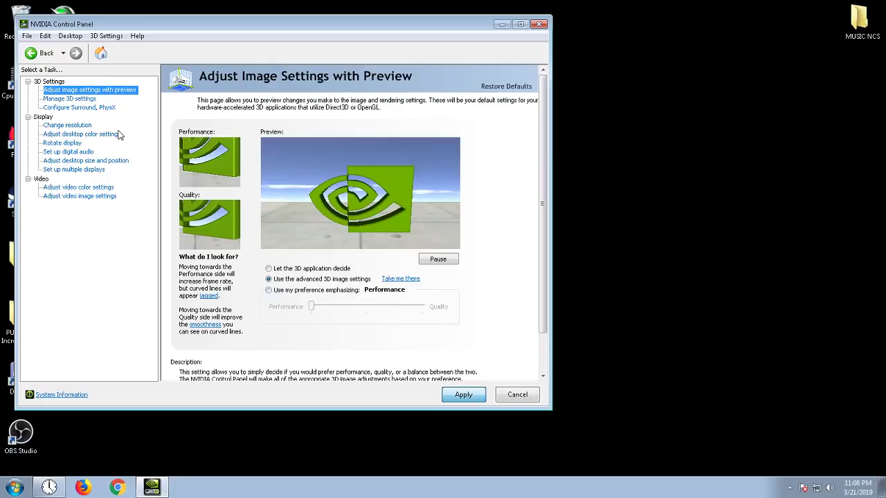
In the global 3D settings, set the power management mode to Prefer maximum performance.
left_click(69, 99)
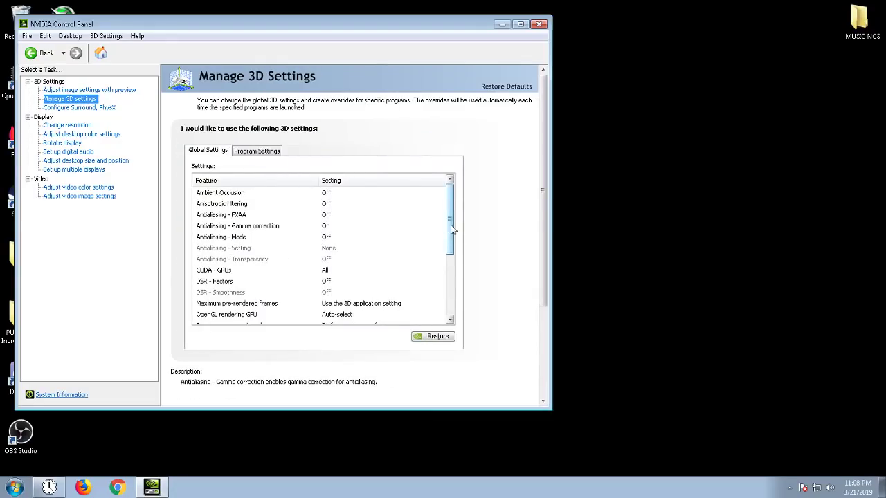
left_click_drag(450, 229, 451, 220)
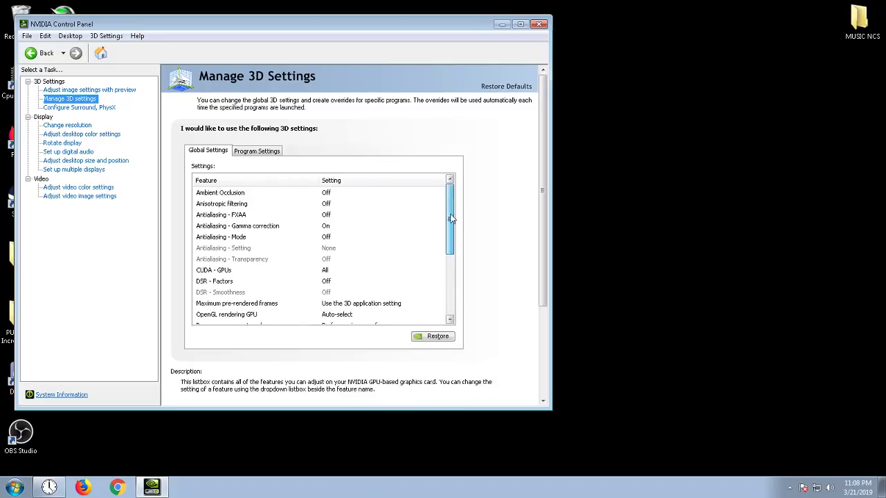
left_click_drag(450, 228, 452, 255)
left_click(346, 226)
left_click(356, 228)
left_click(361, 228)
left_click(362, 229)
scroll(358, 269, "down", 1)
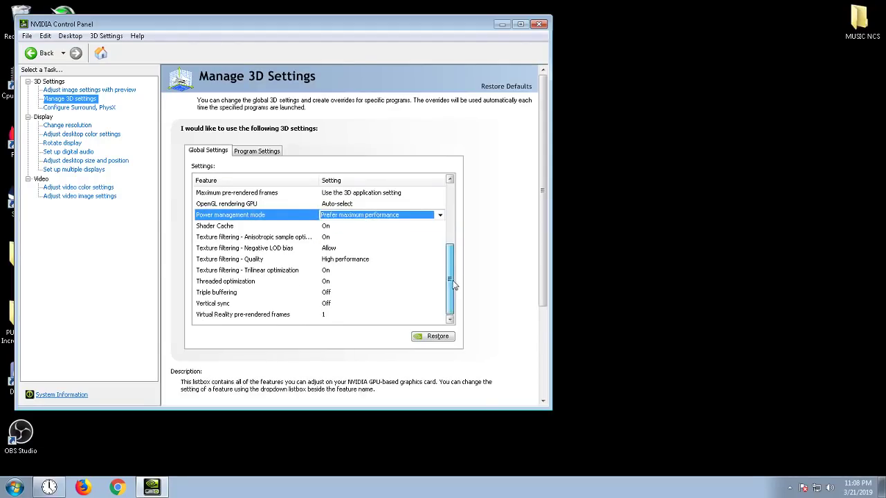
Set Texture filtering - Quality to High performance and Threaded optimization to On in the global 3D settings.
left_click(357, 260)
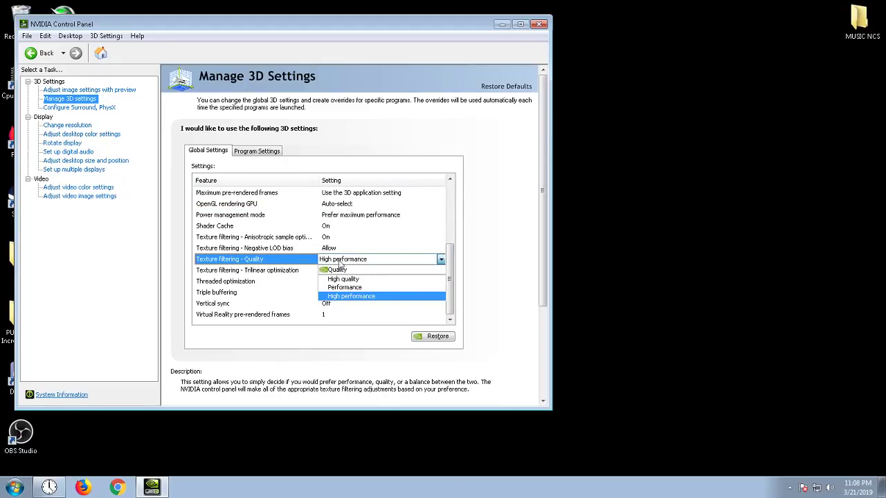
left_click(353, 263)
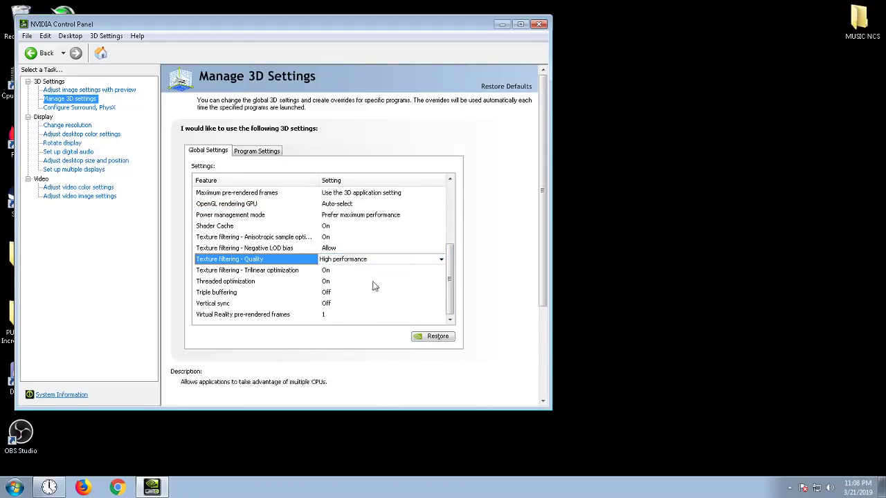
left_click(326, 281)
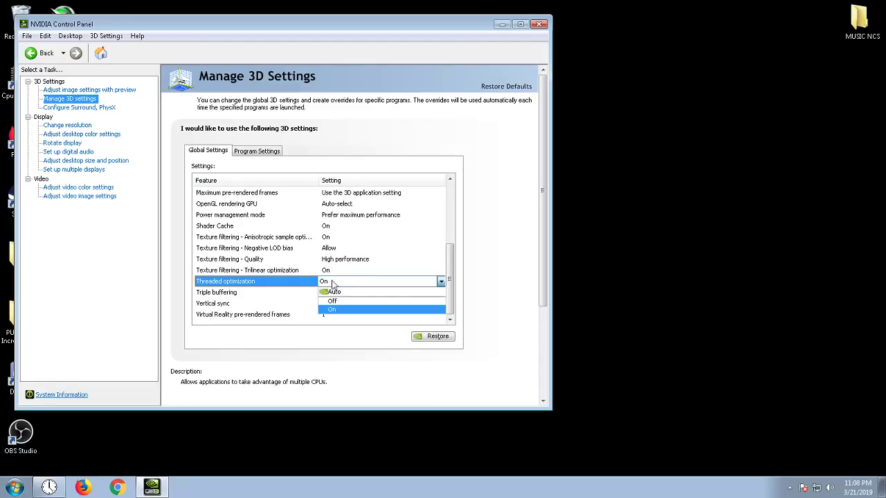
left_click(335, 309)
Set Vertical sync to Off in the global 3D settings.
left_click(339, 306)
left_click(337, 307)
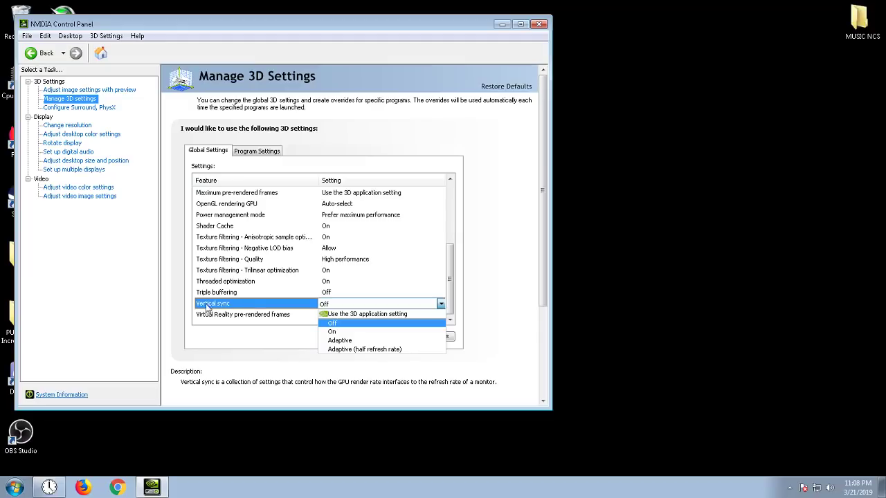
left_click(354, 324)
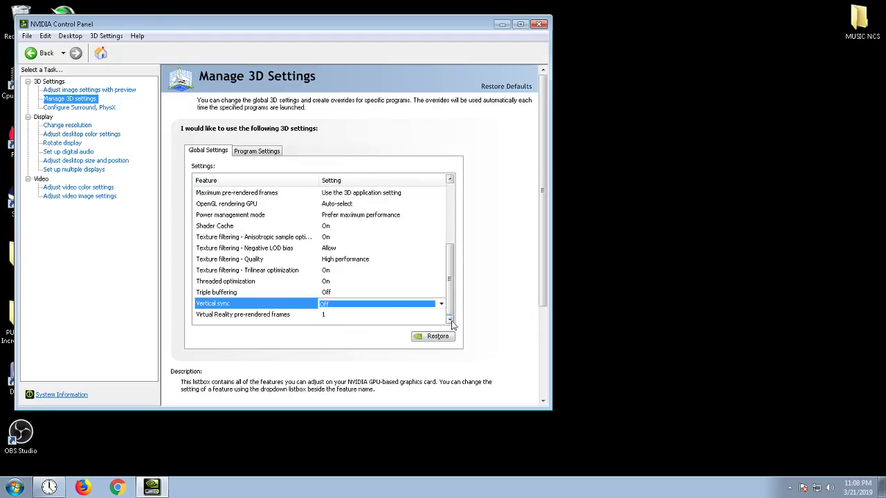
Open the Surround and PhysX configuration and view the available PhysX processor options.
left_click(111, 109)
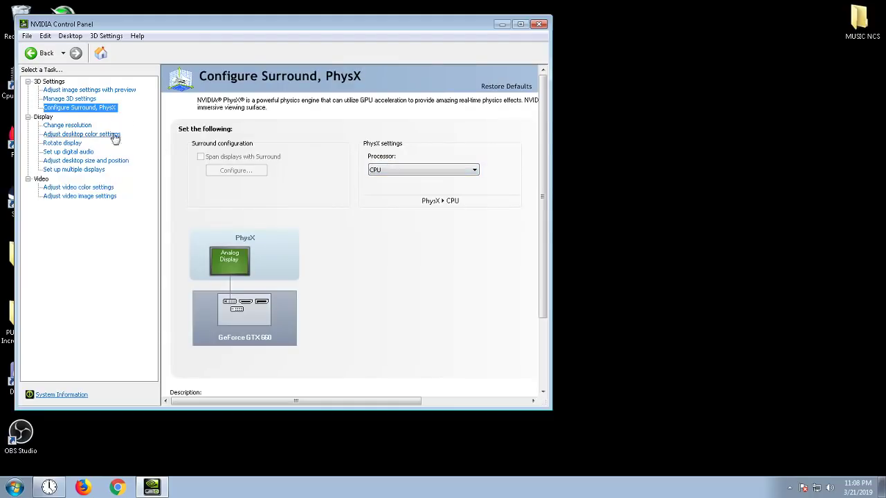
left_click(402, 173)
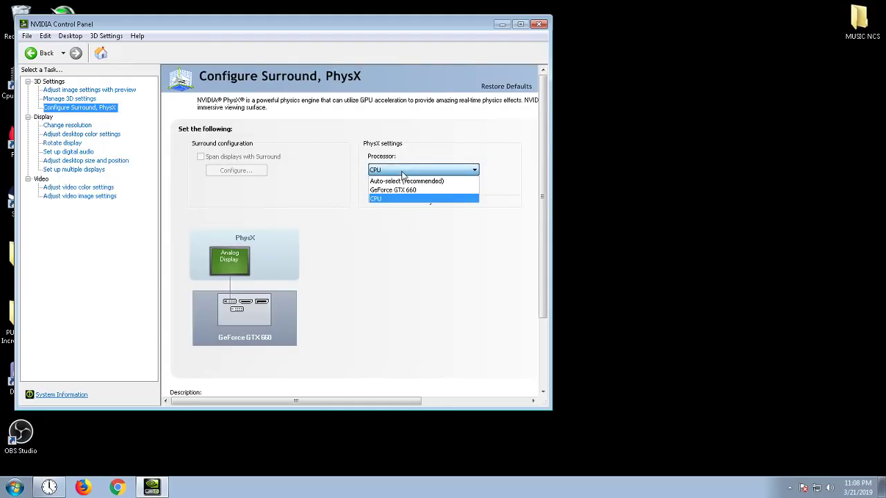
Switch to OBS, review the streaming and recording output settings, and hide OBS again.
left_click(790, 487)
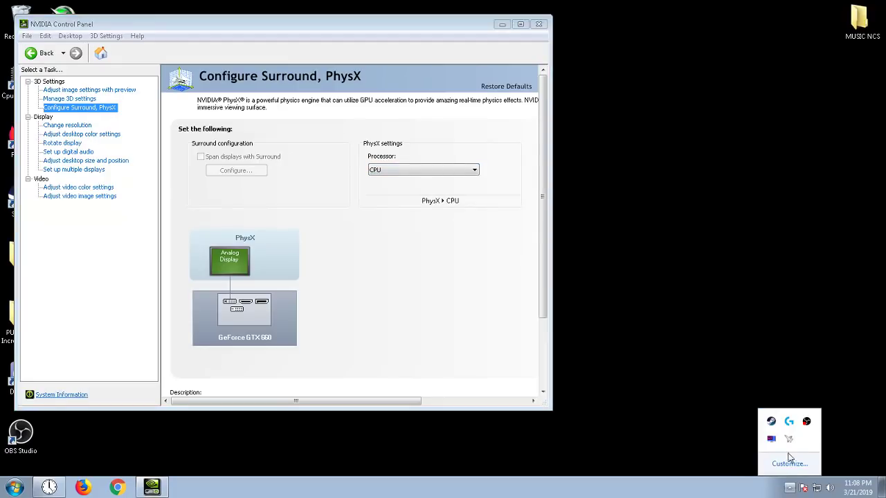
left_click(806, 421)
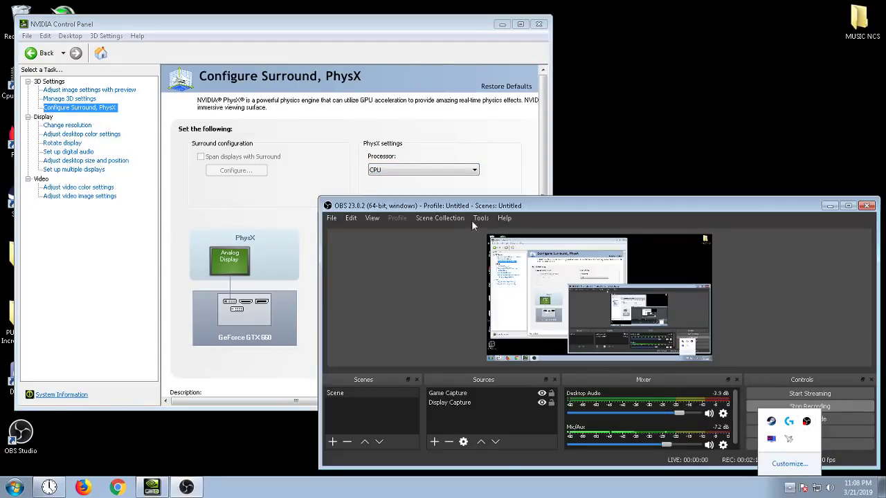
left_click(853, 433)
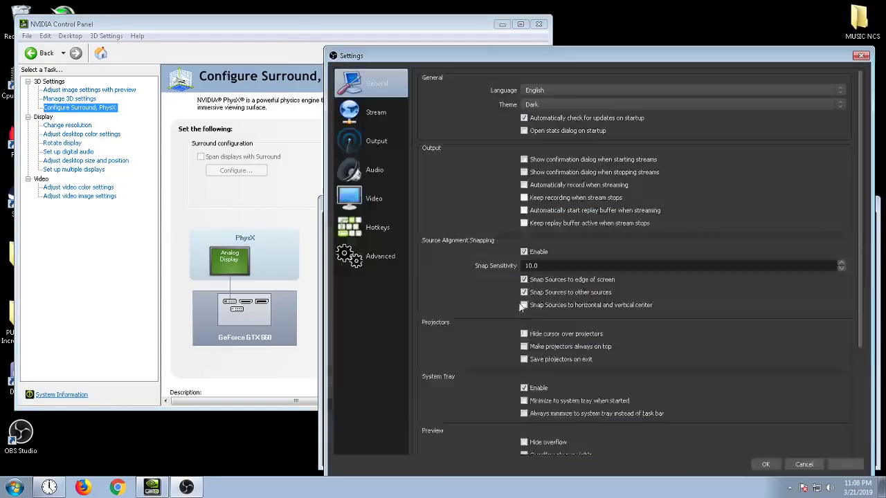
left_click(376, 147)
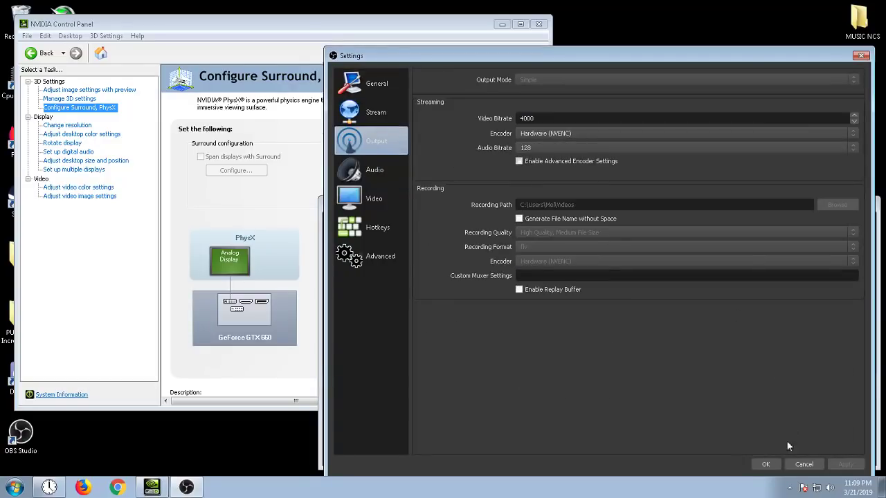
left_click(766, 464)
left_click(790, 488)
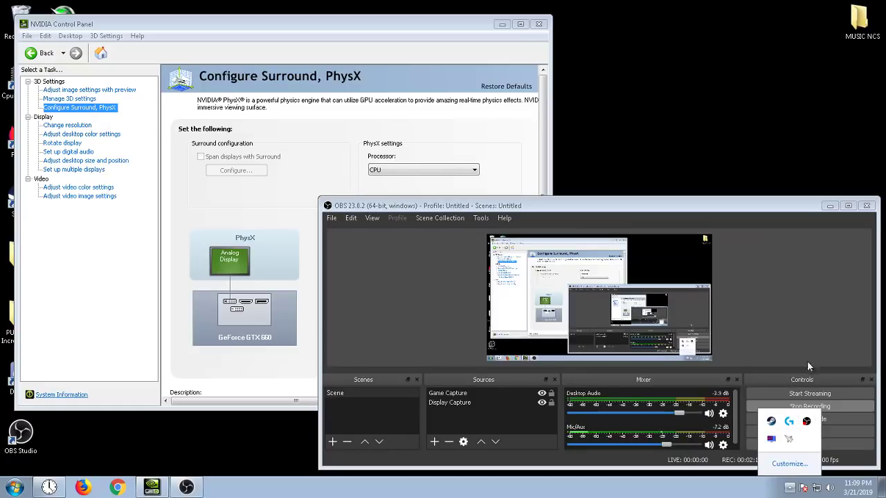
left_click(807, 422)
Check the available PhysX processor options again and leave the selection on CPU.
left_click(435, 171)
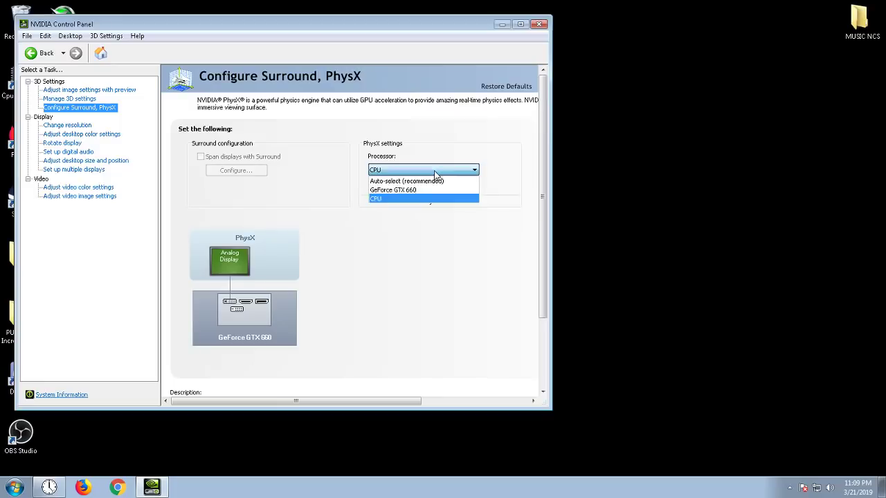
left_click(435, 173)
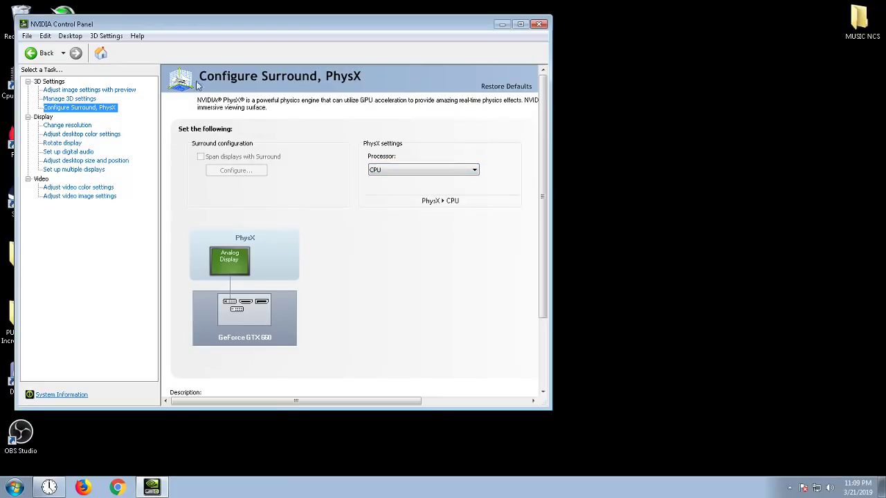
left_click(415, 172)
left_click(415, 172)
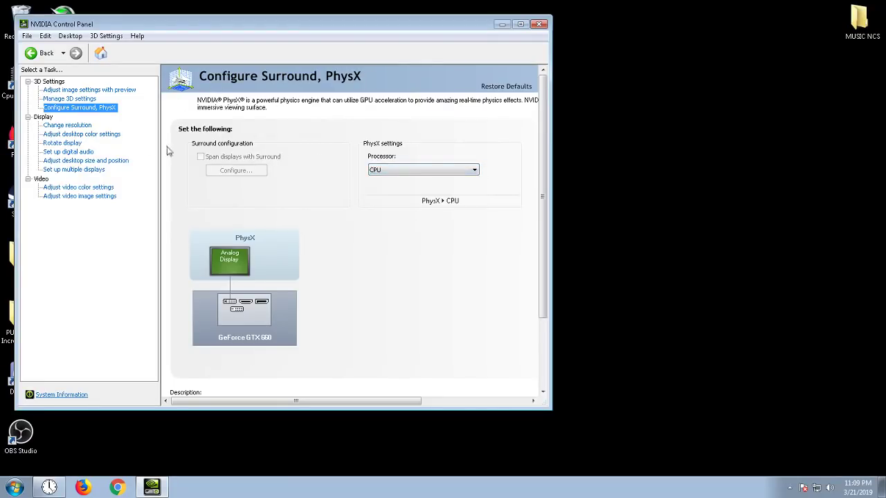
Review the display's resolution and desktop color settings in NVIDIA Control Panel.
left_click(73, 125)
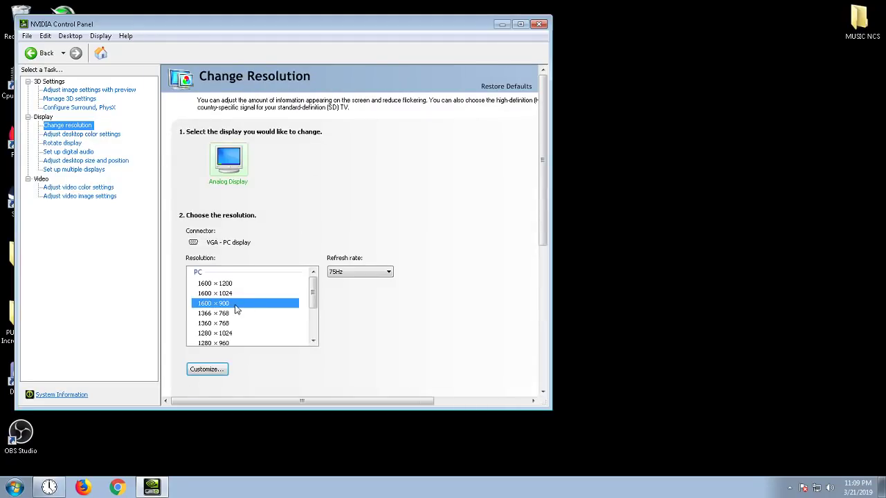
left_click(90, 134)
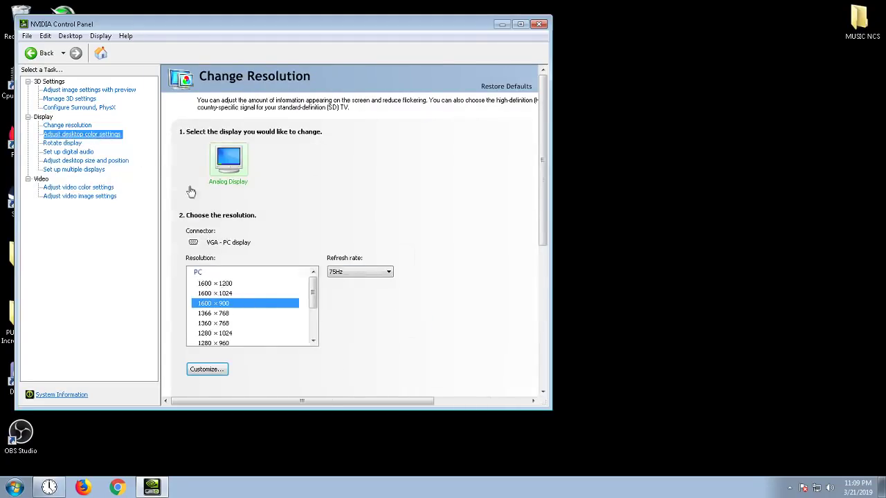
scroll(360, 328, "down", 1)
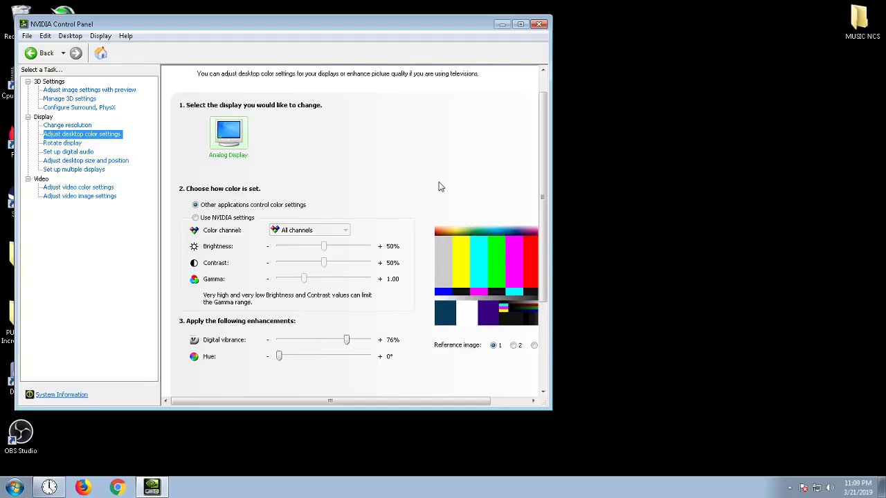
left_click(101, 163)
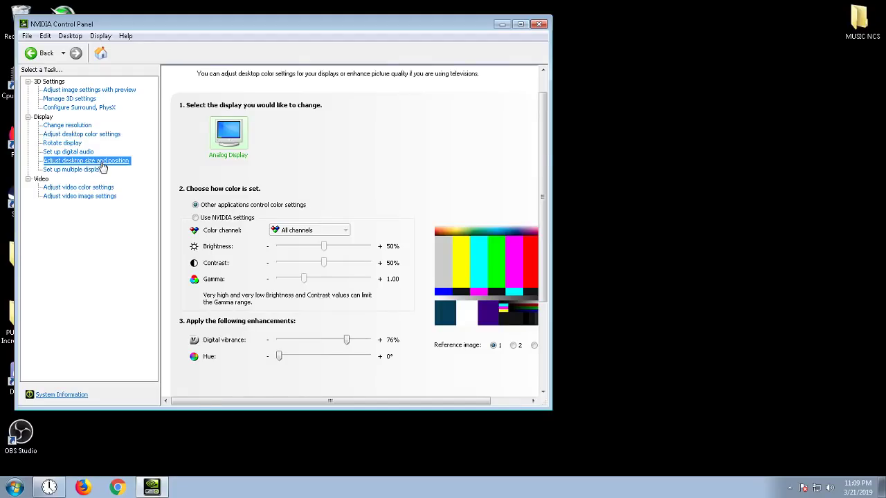
In the video image settings, set edge enhancement to use the NVIDIA setting, apply it, and close NVIDIA Control Panel.
left_click(82, 196)
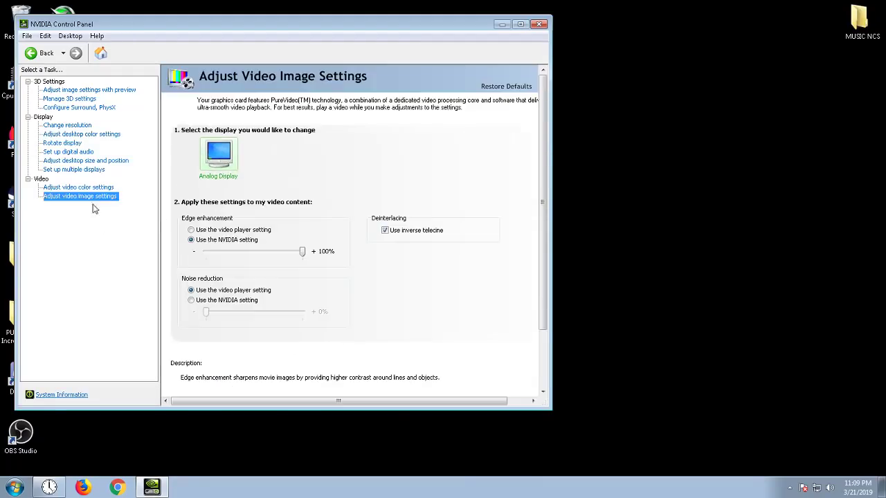
left_click(239, 231)
left_click(232, 242)
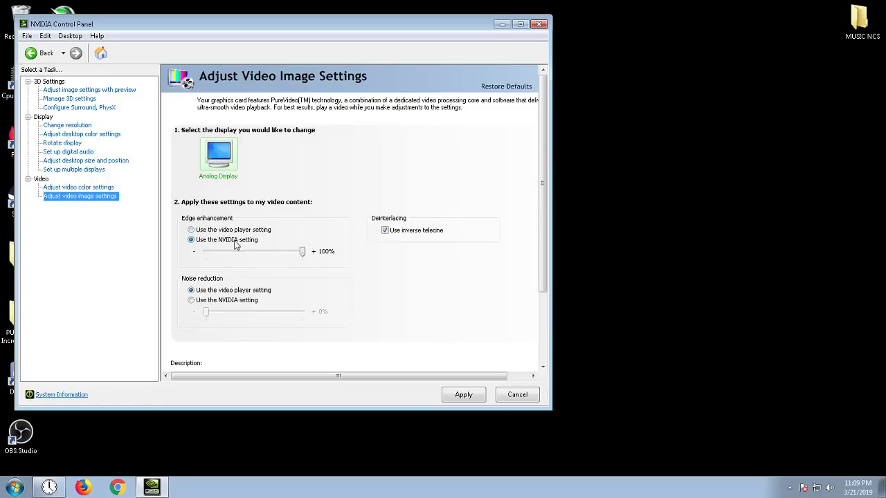
left_click(463, 395)
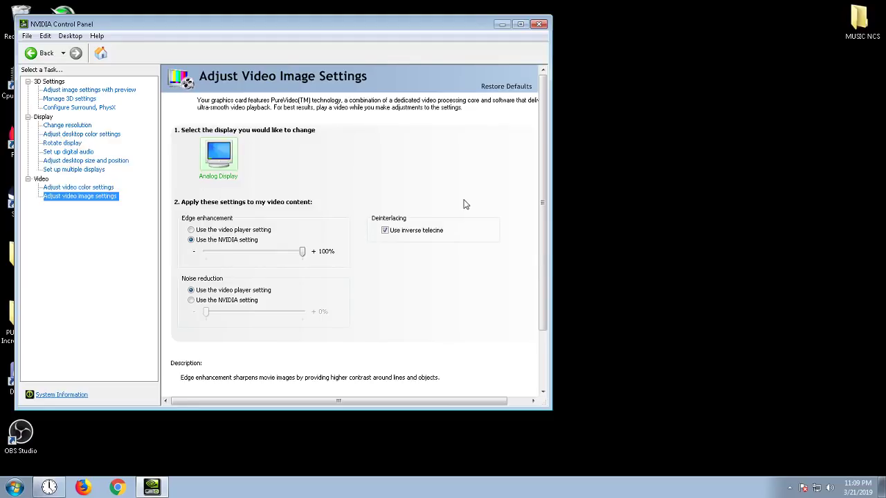
left_click(539, 25)
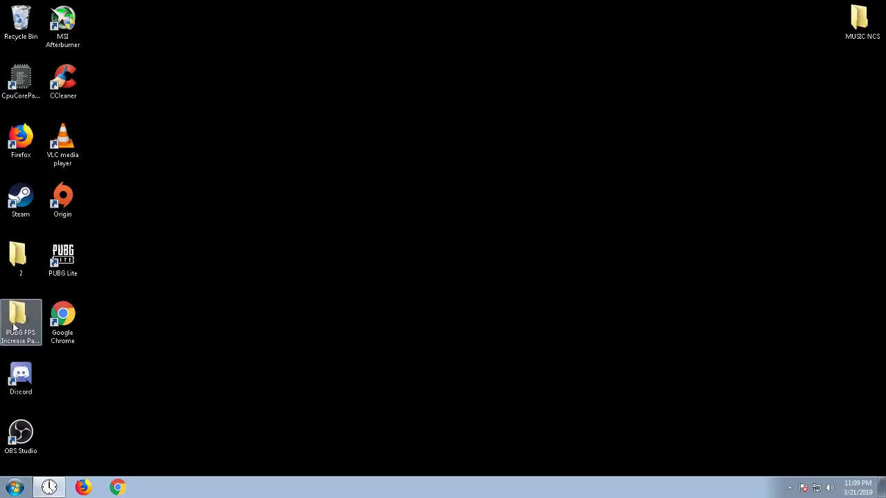
Open the PUBG FPS Increase Pack folder on the desktop and open its Launch Options text document.
double_click(15, 326)
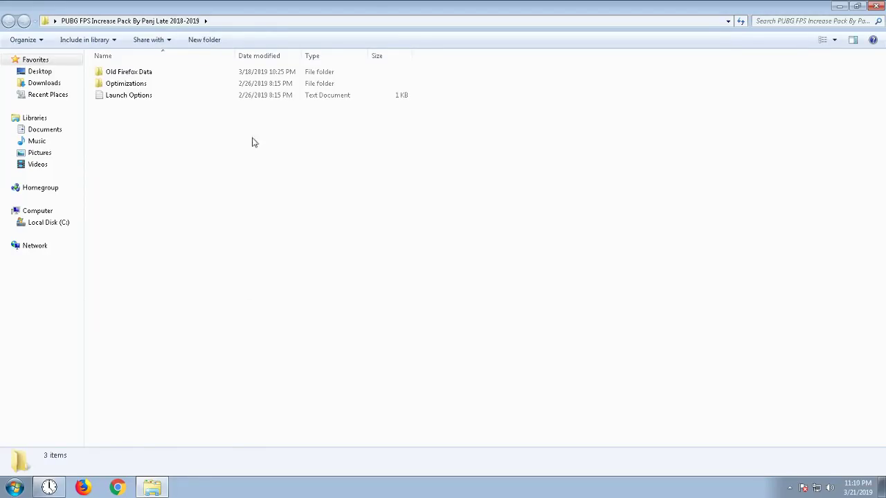
double_click(386, 10)
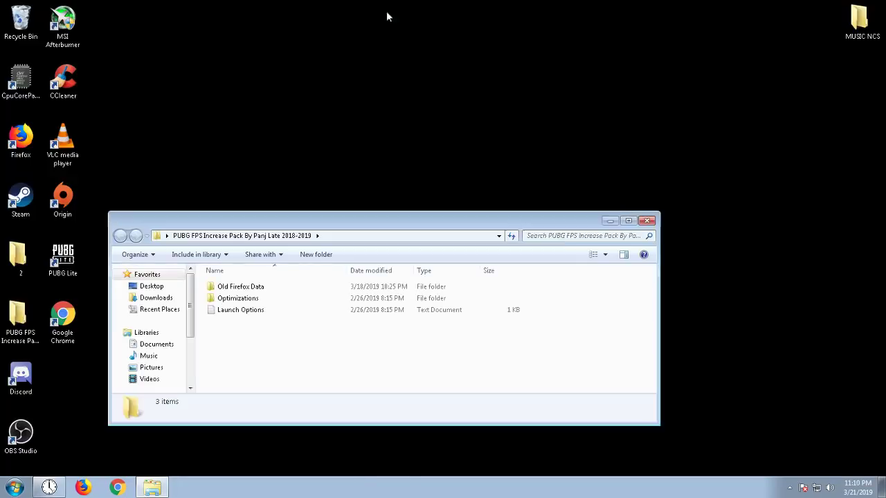
left_click(24, 336)
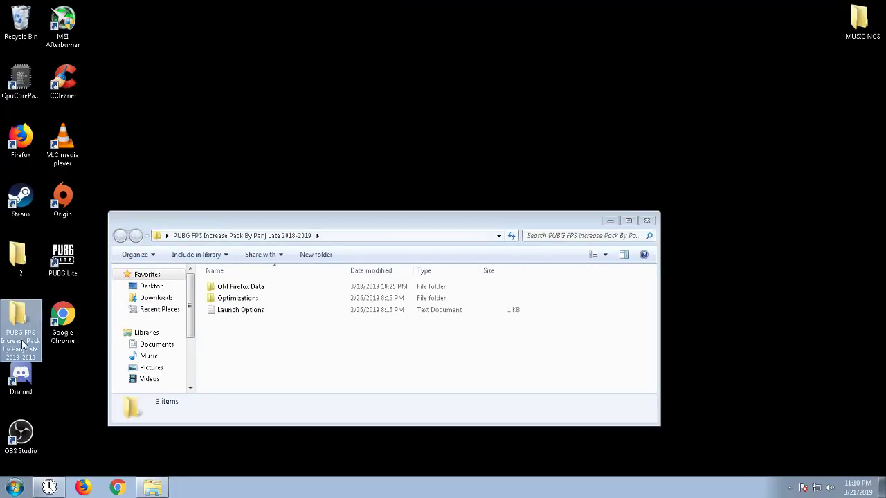
left_click(268, 311)
double_click(267, 311)
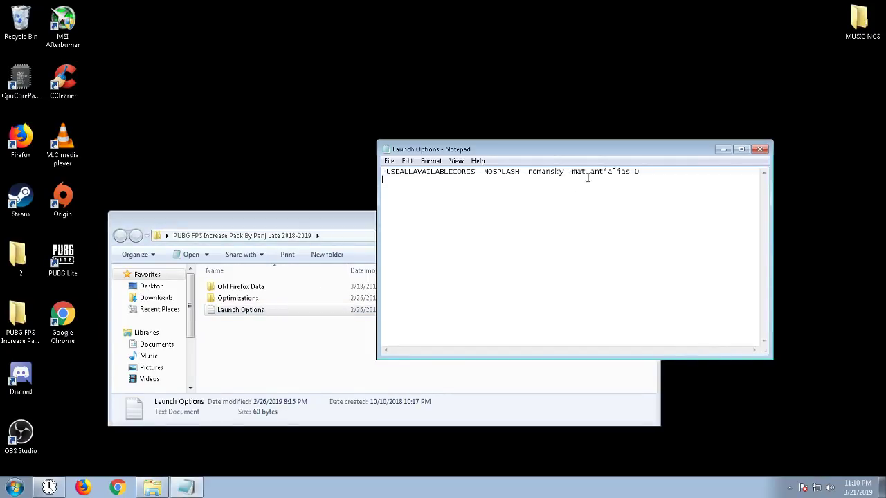
Switch to Steam and open the launch options of PLAYERUNKNOWN'S BATTLEGROUNDS from its library properties.
double_click(20, 198)
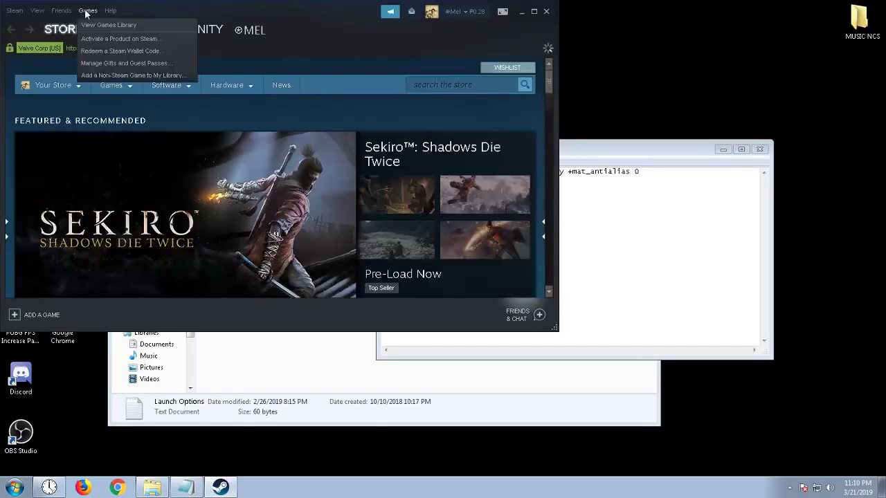
left_click(118, 29)
right_click(87, 171)
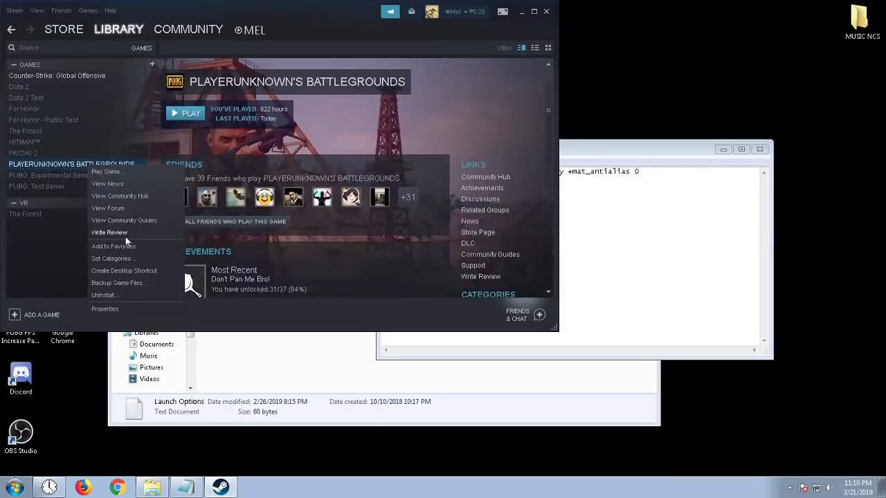
left_click(127, 309)
left_click(366, 224)
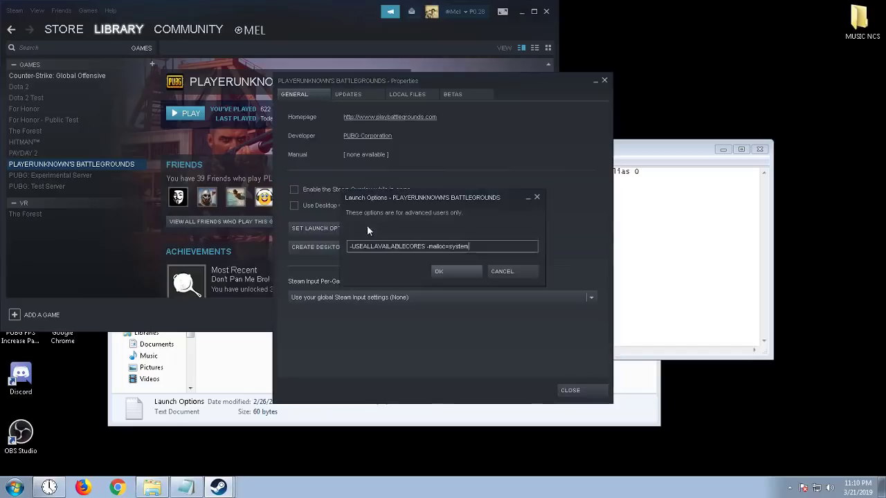
left_click(457, 268)
left_click(335, 229)
left_click(418, 248)
double_click(417, 248)
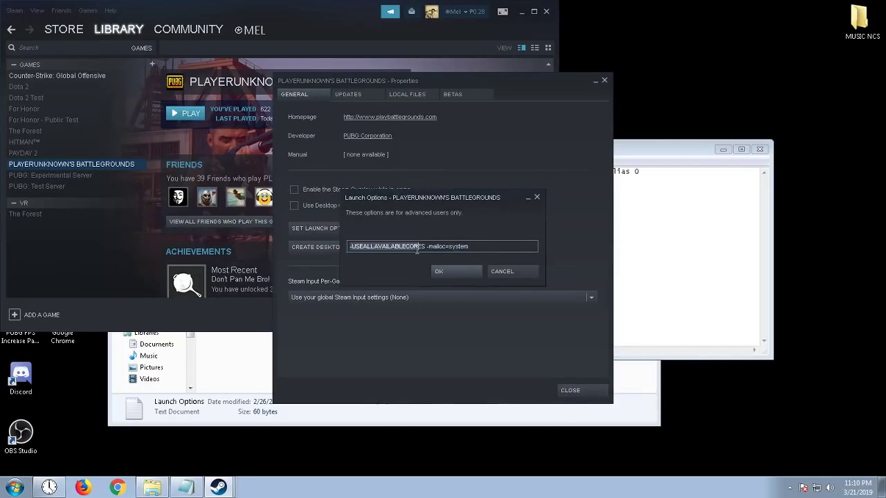
Examine the -NOSPLASH, -nomansky and +mat_antialias options in the Launch Options text file in Notepad.
left_click(681, 235)
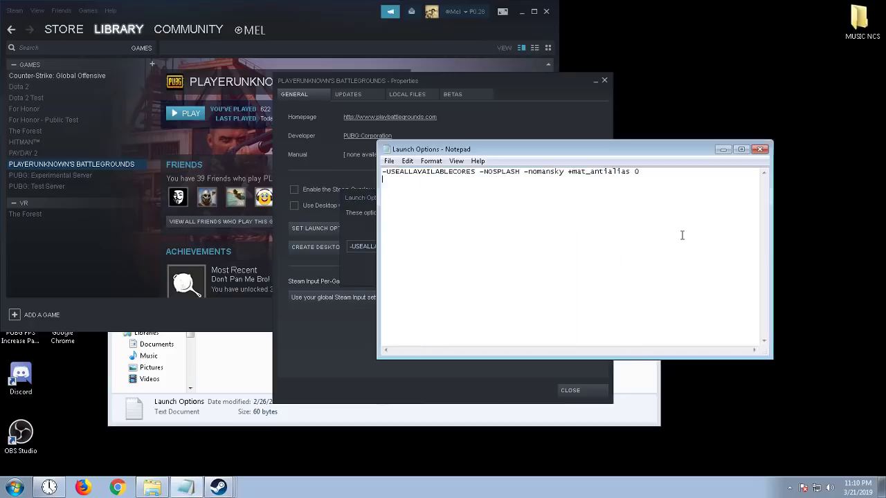
double_click(515, 173)
left_click(515, 173)
double_click(612, 176)
double_click(611, 177)
Switch back to the game's launch options dialog in Steam and examine the options entered there.
left_click(264, 370)
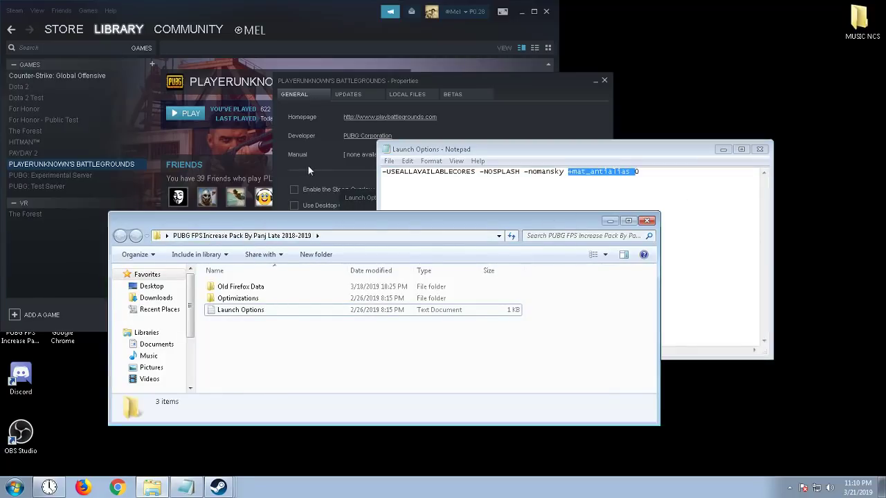
left_click(348, 198)
left_click_drag(480, 246, 413, 252)
left_click(274, 248)
left_click(451, 204)
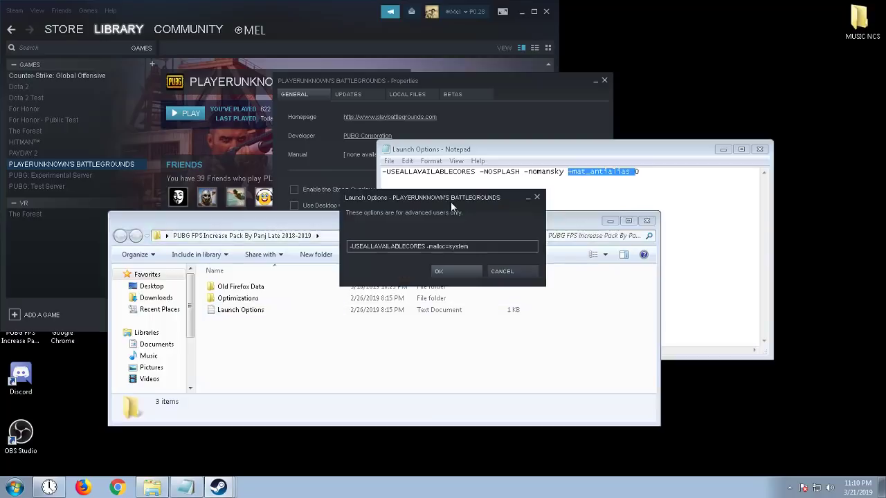
left_click_drag(480, 247, 227, 252)
Close the Launch Options text file, accept -USEALLAVAILABLECORES -malloc=system as the game's launch options, and close Steam's windows.
left_click(686, 180)
left_click(758, 149)
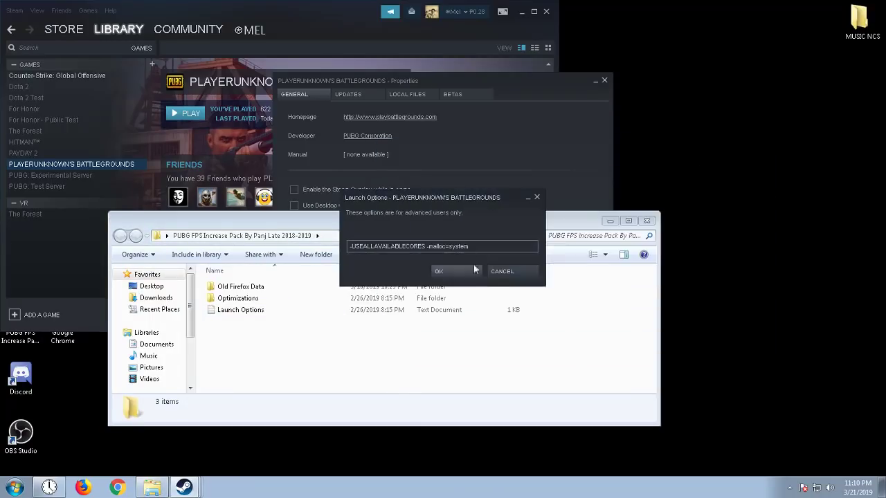
left_click(457, 272)
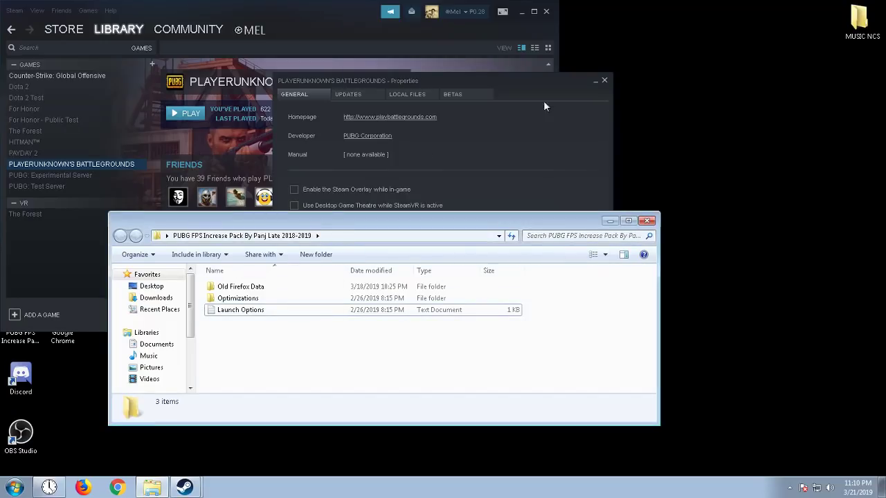
left_click(604, 82)
left_click(546, 11)
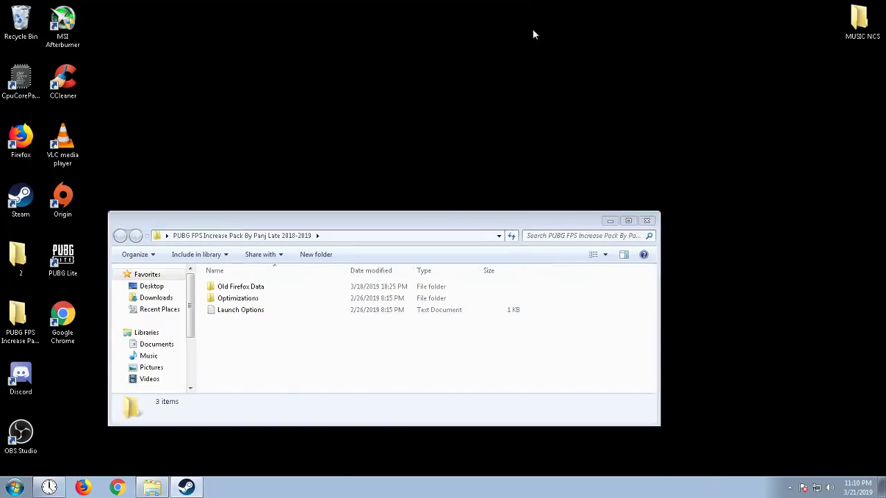
Open the PUBG Process Manager folder inside the pack's Optimizations folder.
double_click(274, 300)
left_click(286, 289)
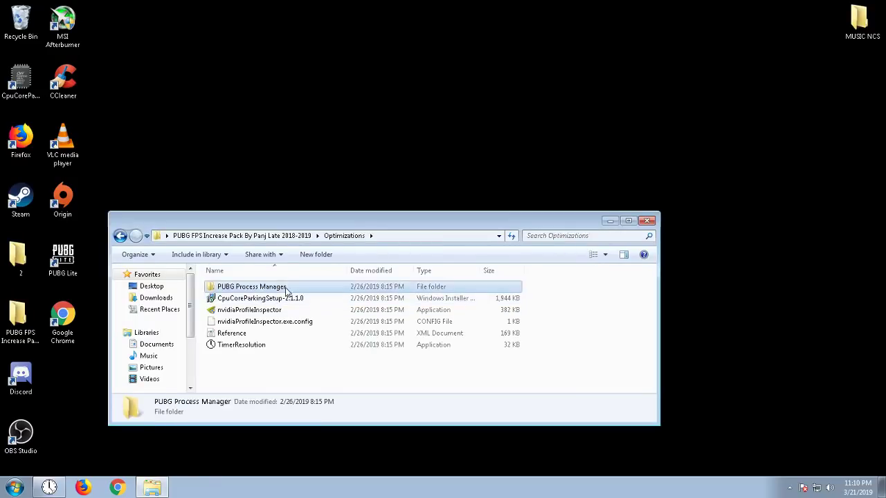
double_click(317, 290)
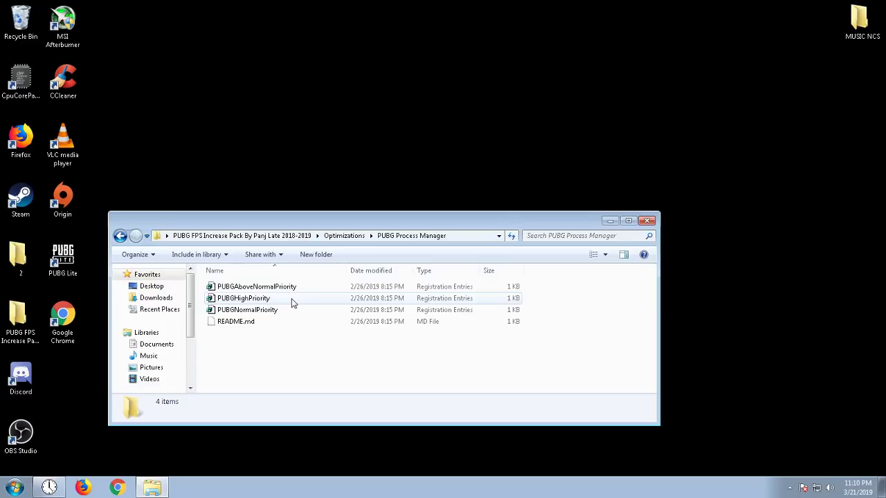
Merge the PUBGHighPriority registration file into the Windows registry, accepting the security and registry confirmations.
double_click(291, 302)
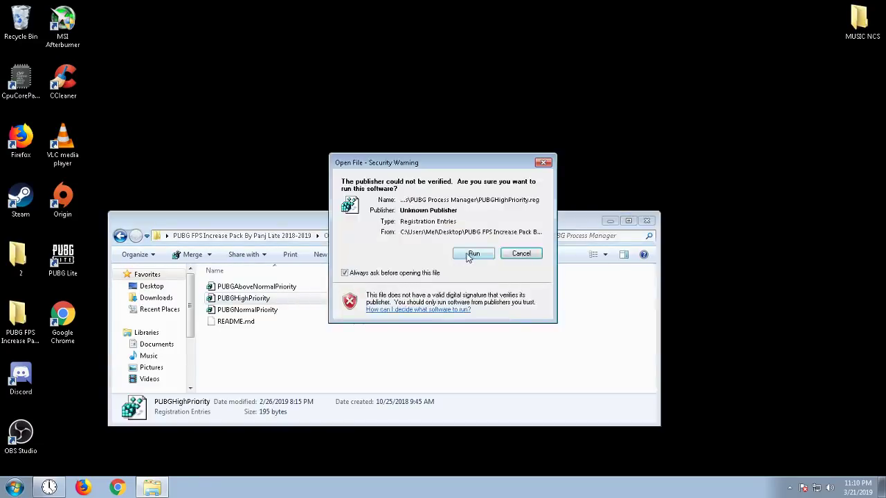
left_click(466, 258)
left_click(432, 345)
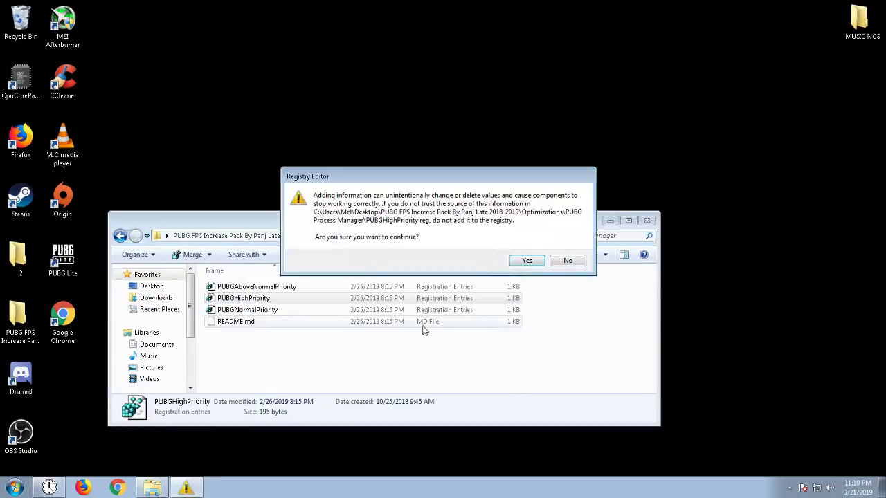
left_click(526, 259)
left_click(566, 249)
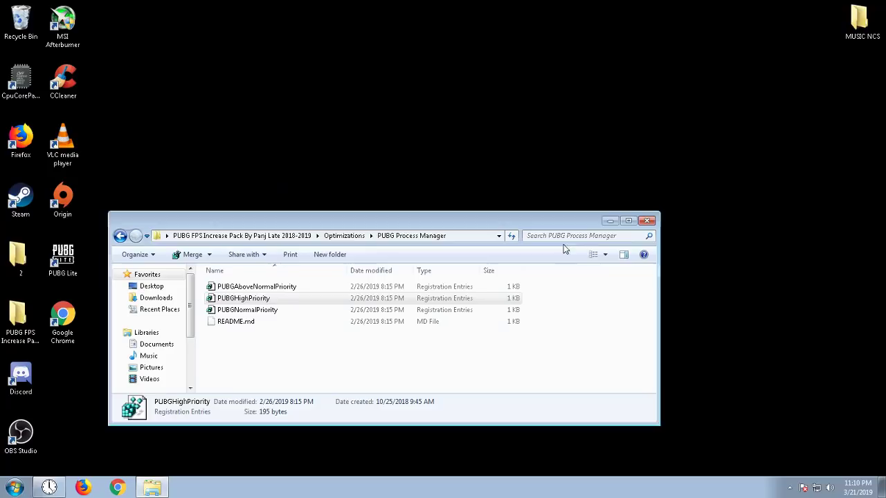
Return to the Optimizations folder and launch CPU Core Parking Manager from the desktop and nvidiaProfileInspector from the folder.
left_click(120, 236)
left_click(276, 298)
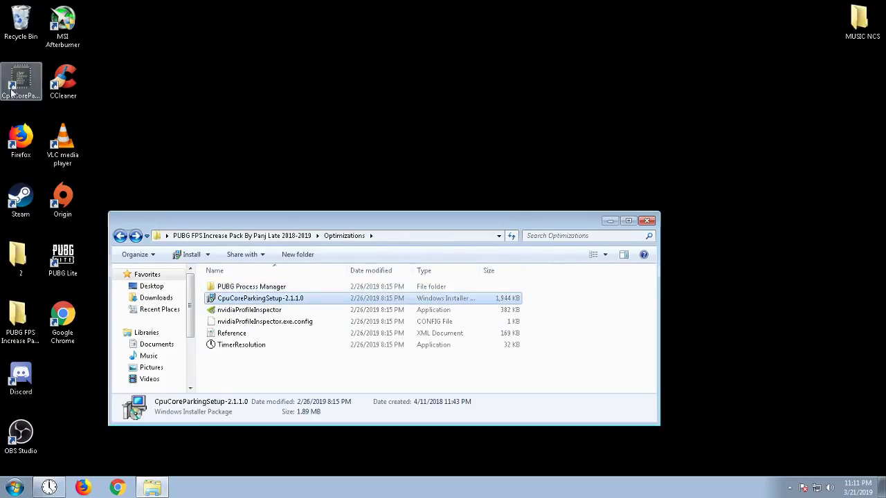
left_click(21, 87)
double_click(277, 310)
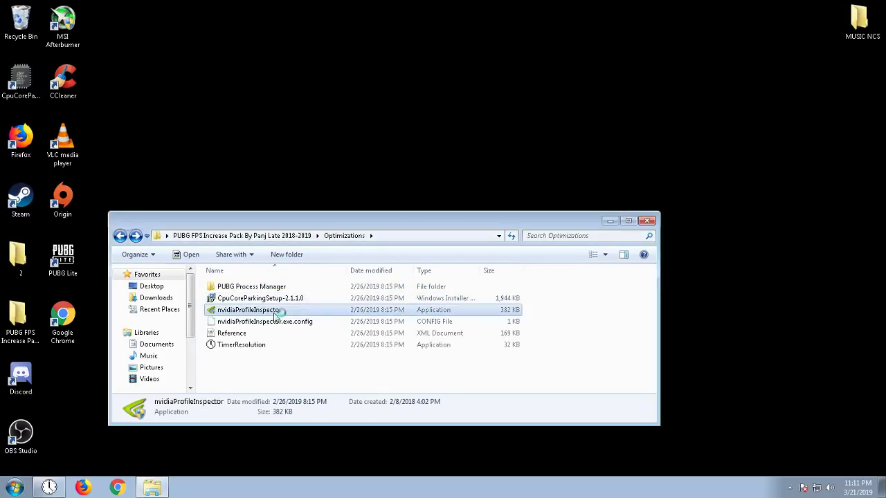
left_click(315, 299)
double_click(277, 311)
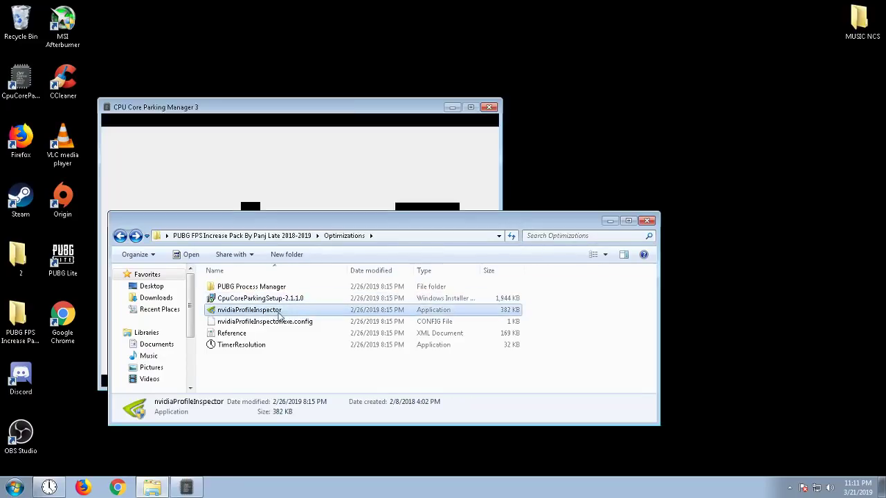
left_click(433, 351)
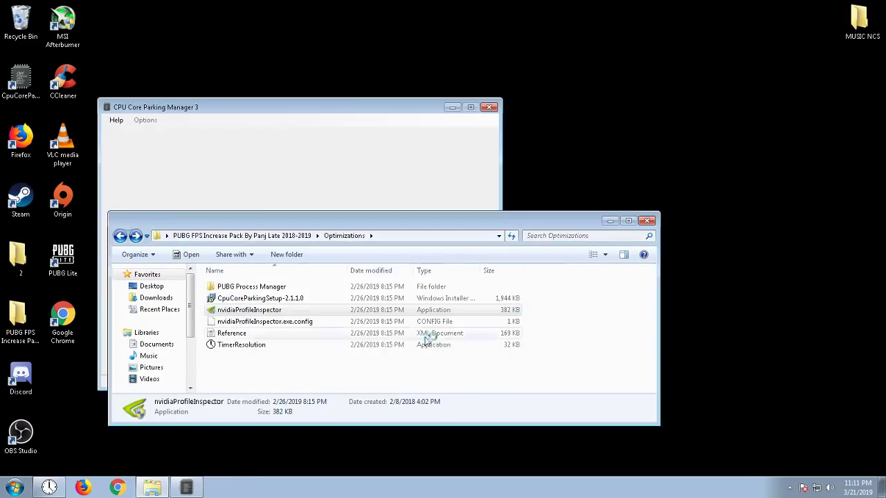
Relaunch the TimerResolution tool, set the timer to its maximum resolution, and minimize its window.
left_click(242, 348)
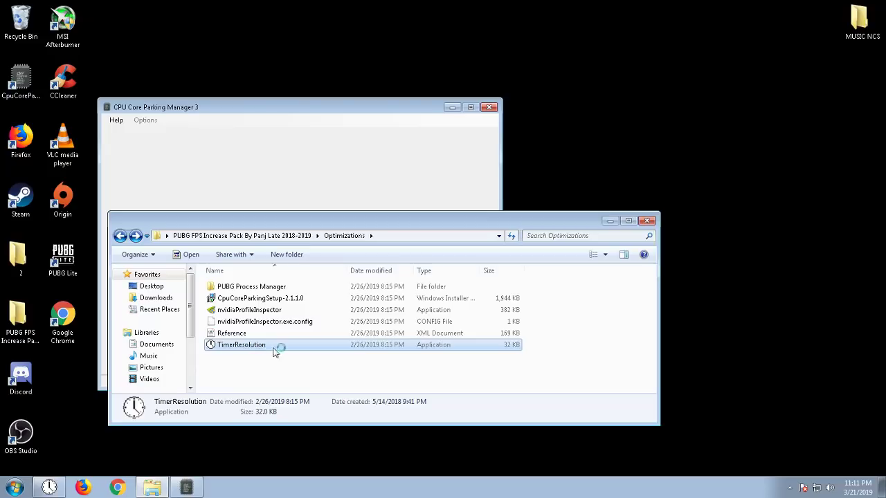
left_click(265, 346)
left_click(271, 389)
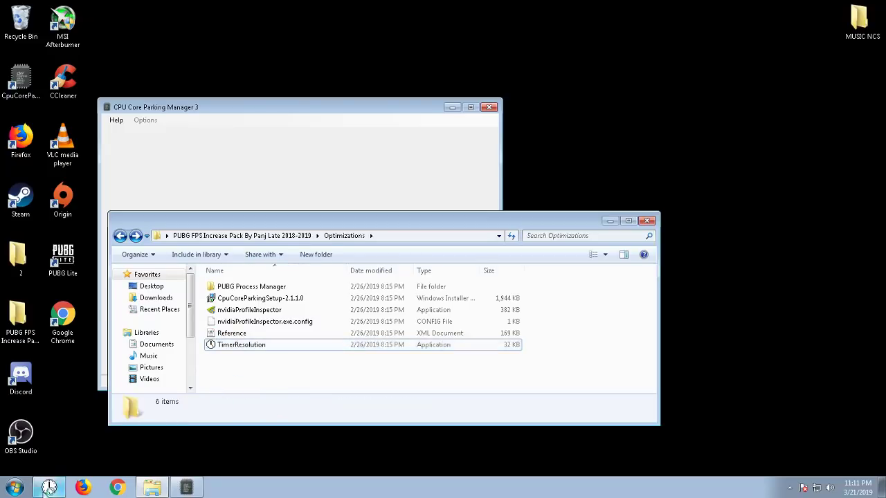
left_click(45, 486)
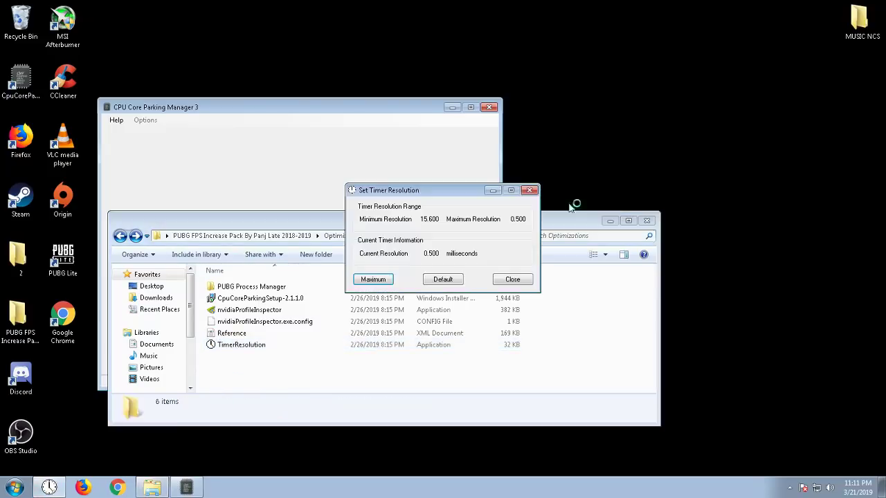
left_click(530, 190)
left_click(469, 255)
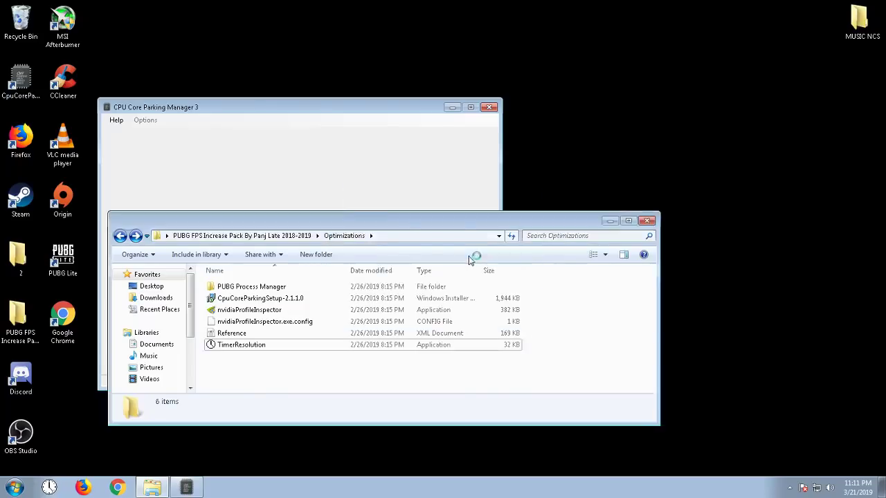
left_click(373, 279)
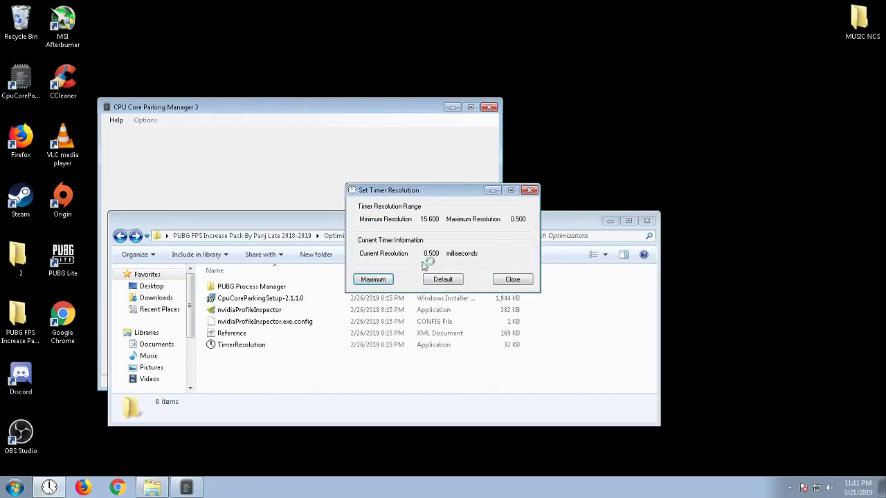
left_click(493, 191)
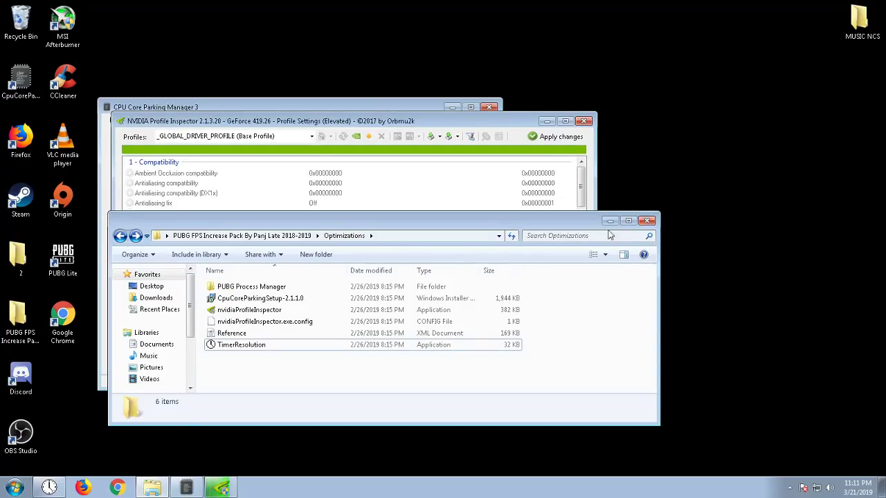
Close the Optimizations folder and arrange the CPU Core Parking Manager and NVIDIA Profile Inspector windows side by side.
left_click(648, 221)
left_click_drag(345, 121, 634, 107)
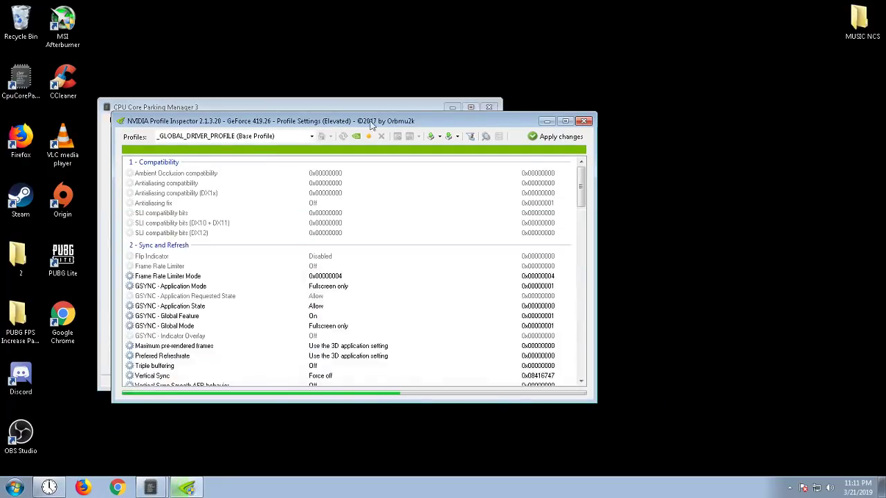
left_click(380, 281)
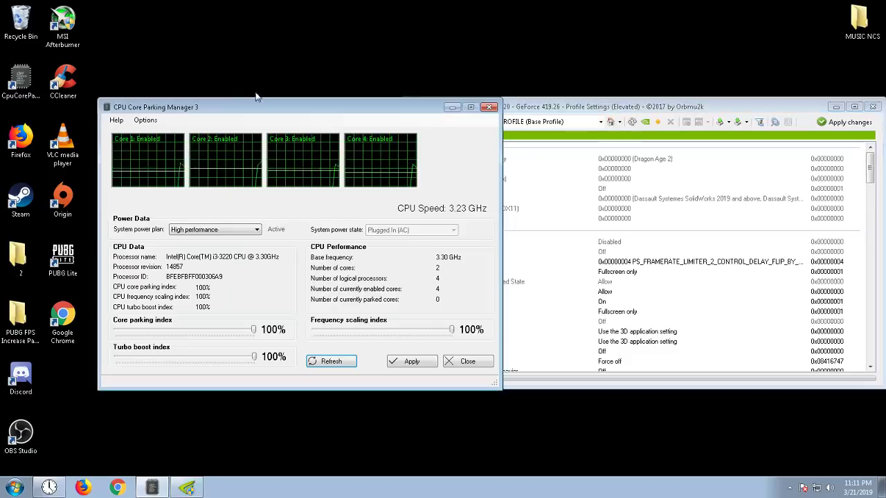
left_click_drag(190, 107, 119, 57)
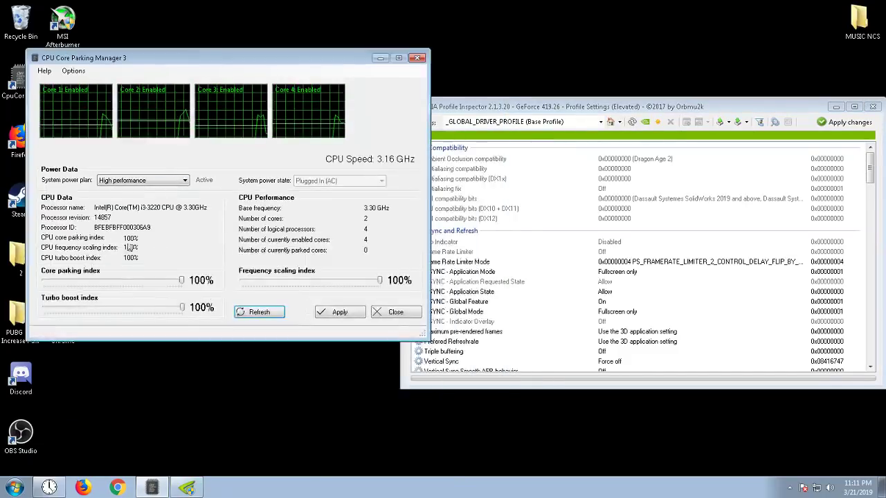
Set the core parking index to 0% and apply the change.
left_click_drag(182, 282, 44, 281)
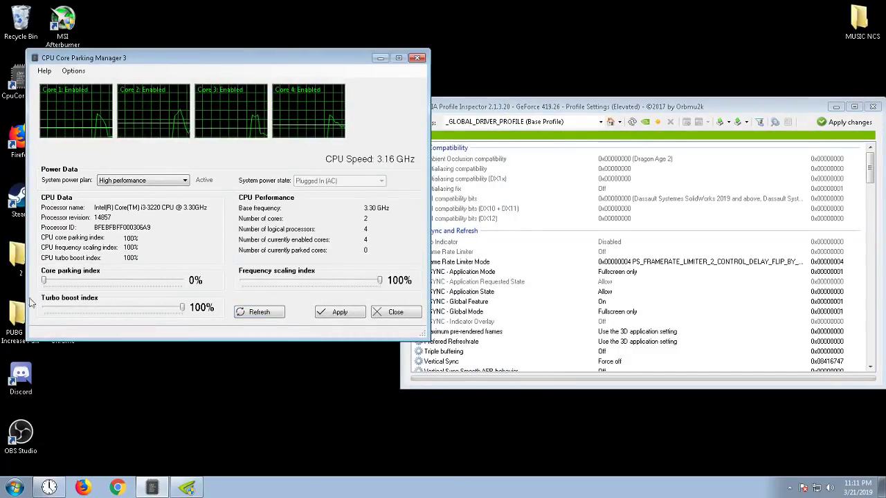
left_click(337, 312)
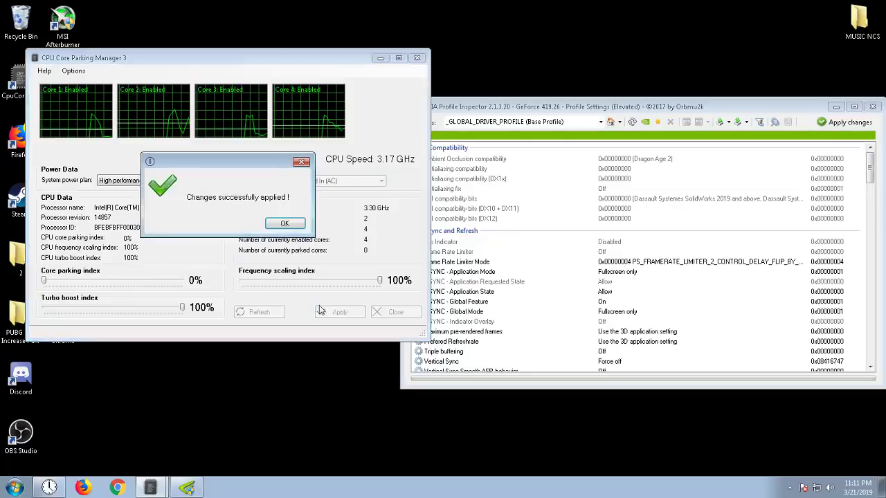
left_click(285, 229)
Set the core parking index to 100%, apply the change, and close CPU Core Parking Manager.
left_click_drag(44, 282, 181, 281)
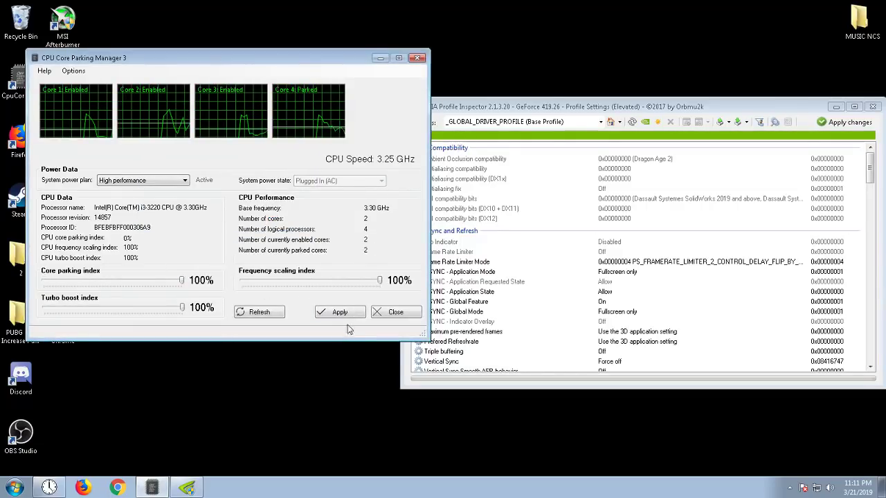
left_click(338, 312)
left_click(284, 222)
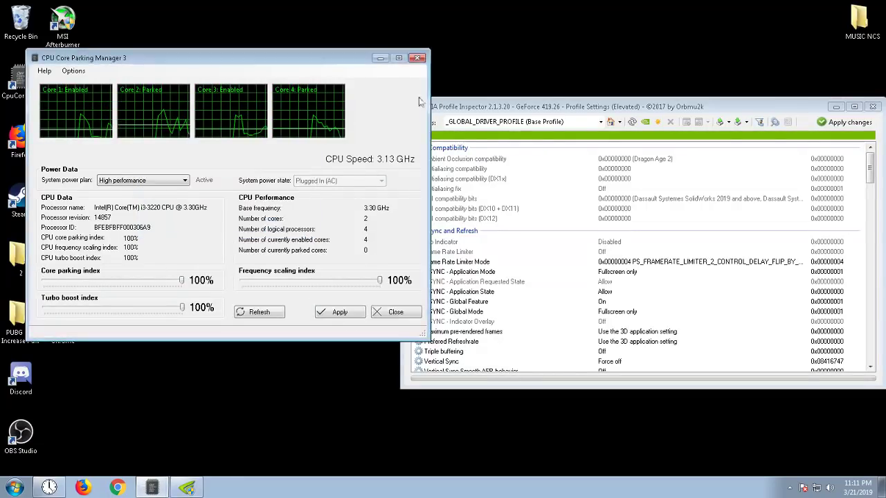
left_click(416, 58)
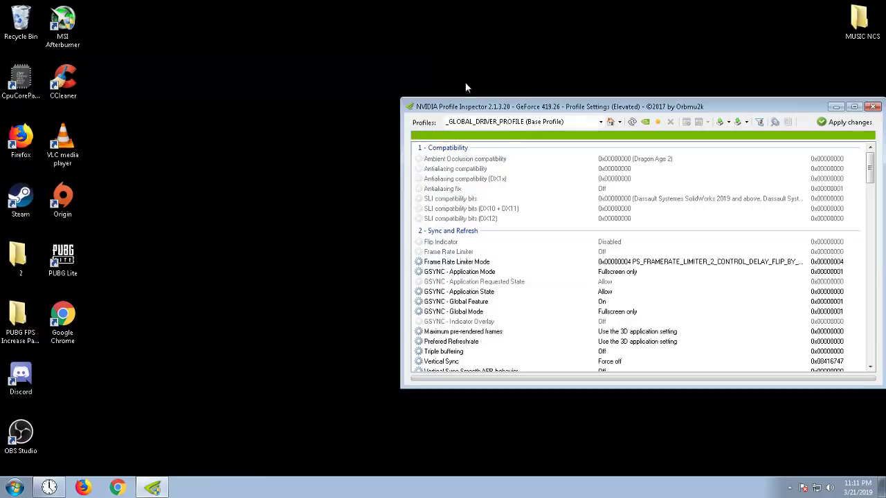
Set Frame Rate Limiter Mode to Default in the global driver profile.
left_click(658, 262)
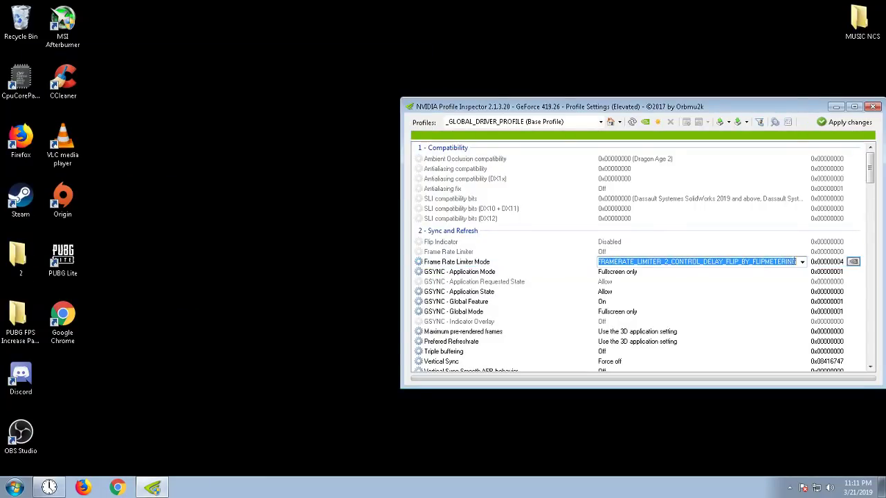
left_click(801, 261)
left_click(651, 272)
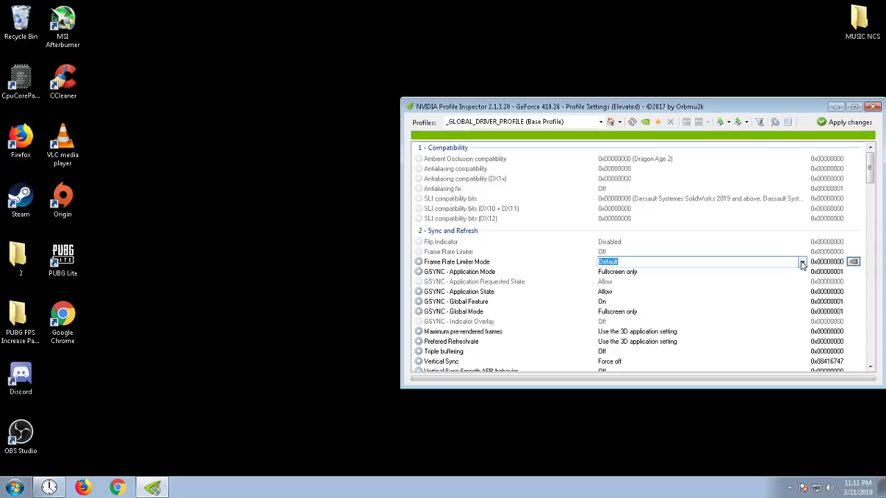
Set Frame Rate Limiter Mode to 0x00000004 PS_FRAMERATE_LIMITER_2_CONTROL_DELAY_FLIP_BY_FLIPMETERING, apply the changes, and close NVIDIA Profile Inspector.
left_click(802, 263)
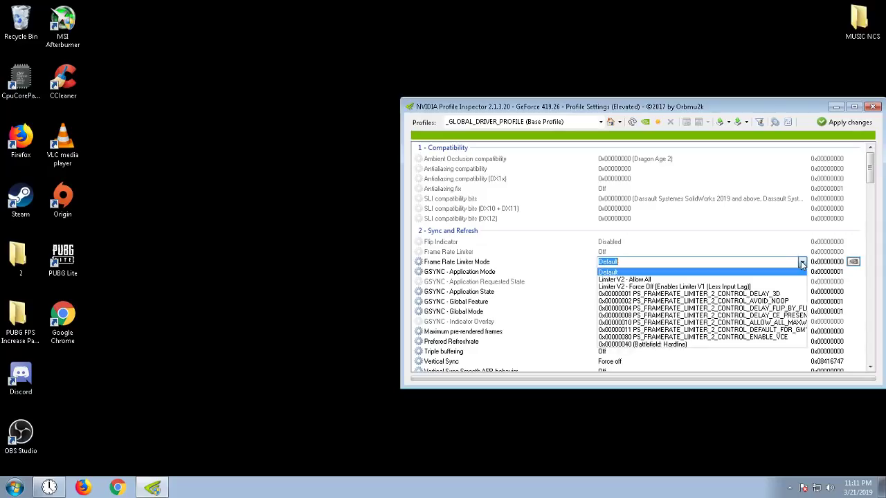
left_click(768, 309)
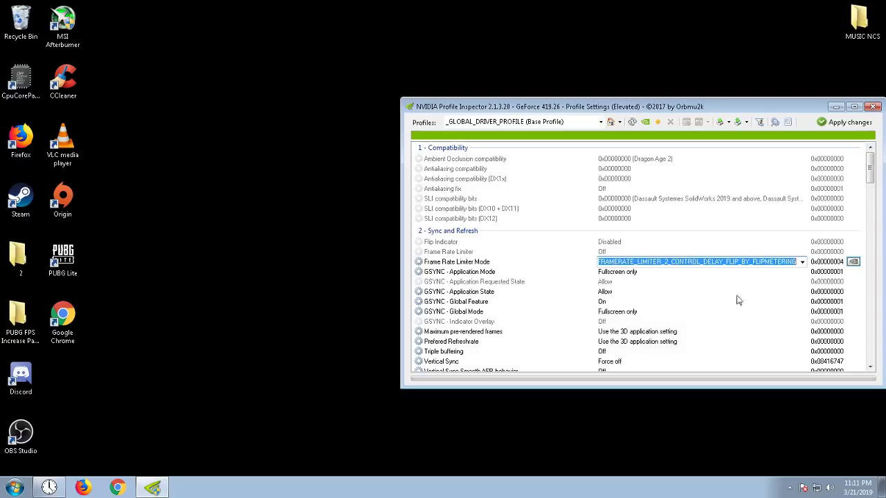
left_click(773, 263)
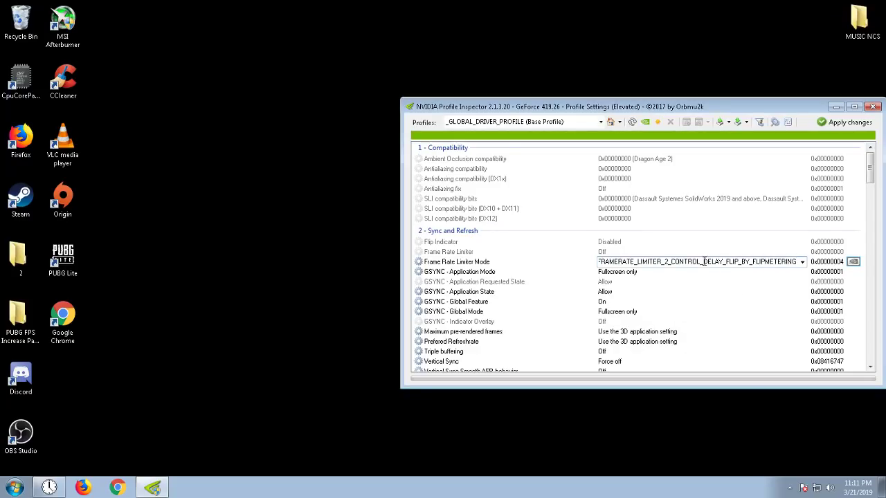
left_click(802, 263)
left_click(775, 311)
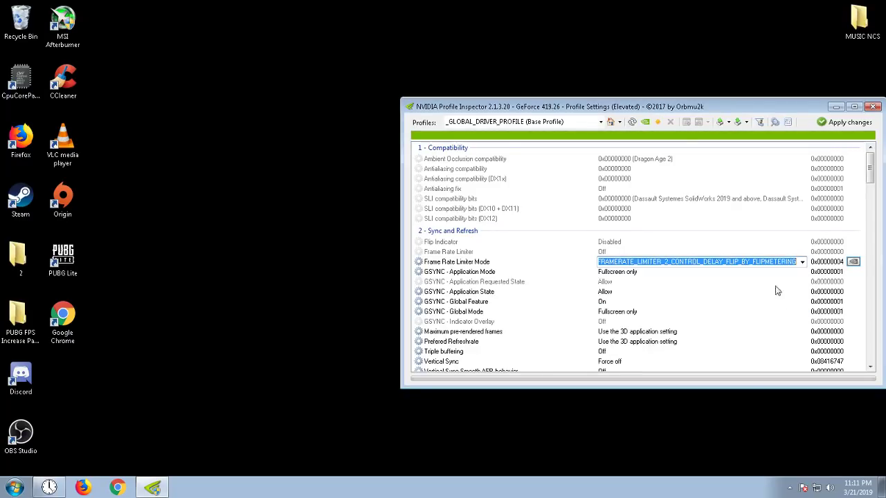
left_click(849, 122)
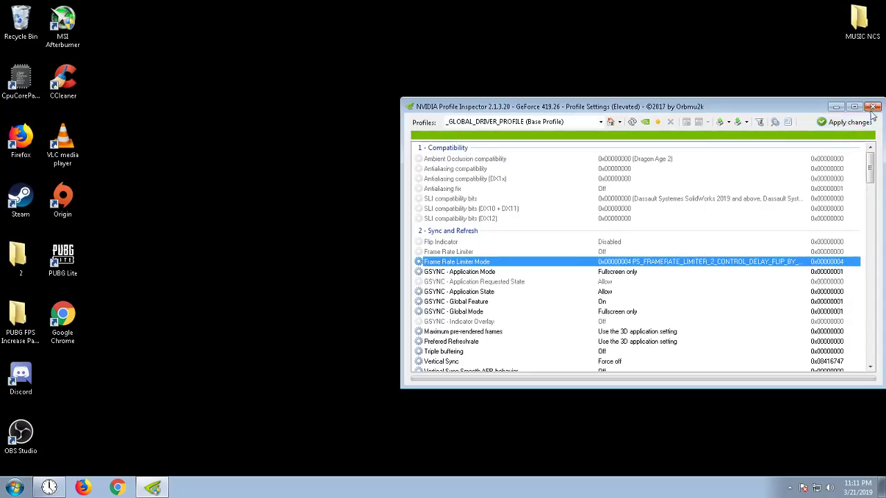
left_click(874, 106)
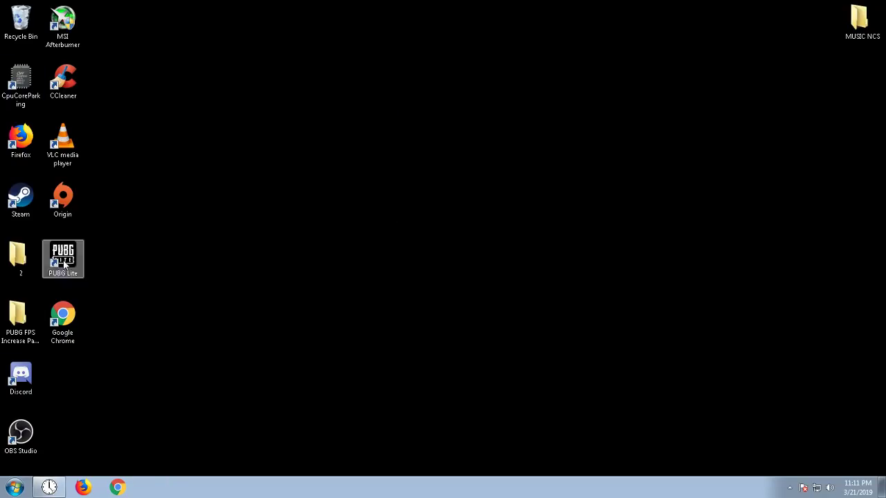
Find and open Windows System Configuration and bring up the advanced boot options for Windows 7.
left_click(14, 487)
type("sy")
key("Return")
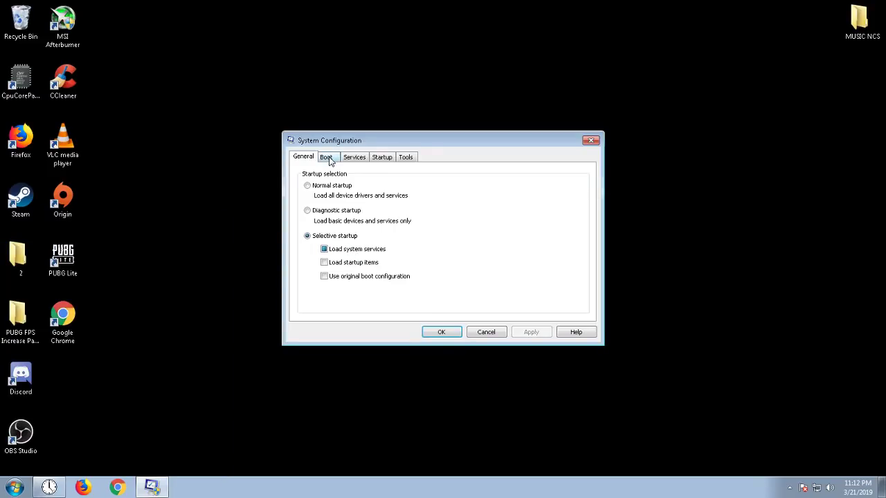
left_click(328, 158)
left_click(346, 237)
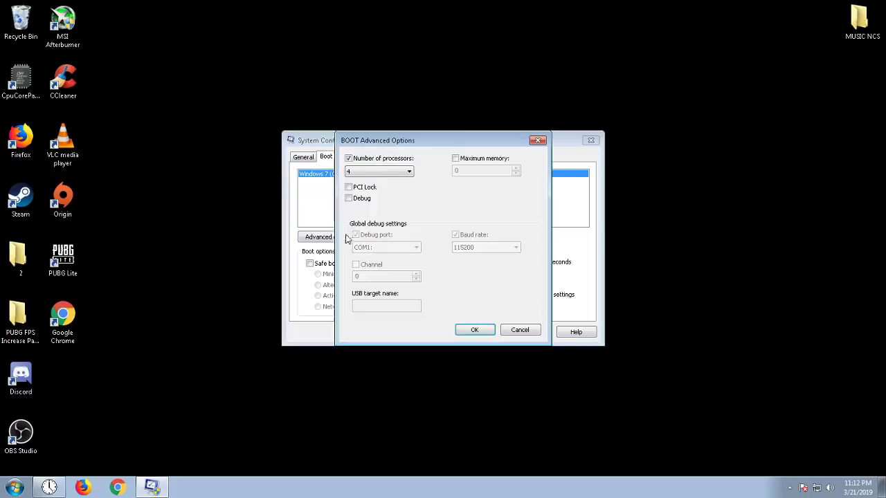
Check the available processor counts, keep the number of boot processors at 4, and accept the advanced boot options.
left_click(381, 161)
left_click(382, 162)
left_click(385, 172)
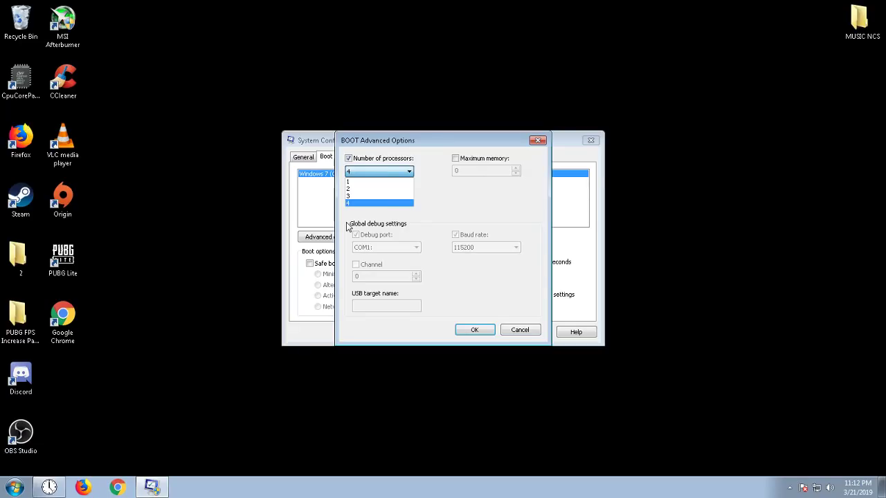
left_click(368, 173)
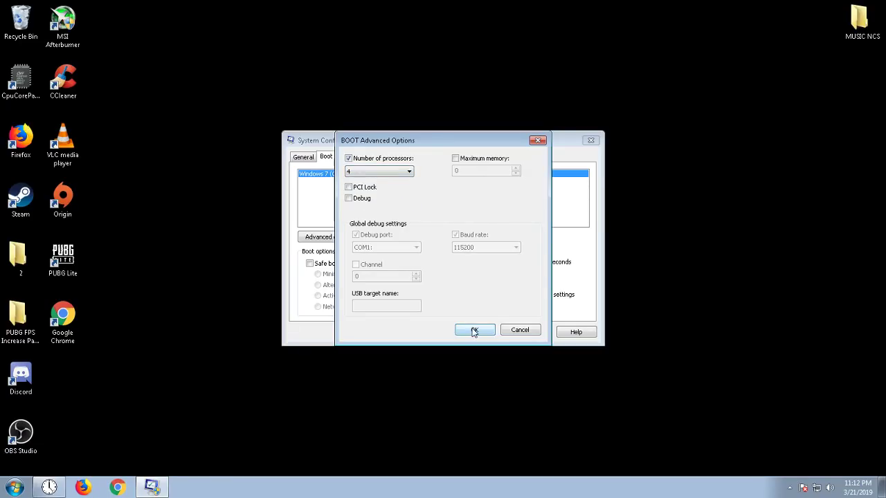
left_click(382, 172)
left_click(382, 172)
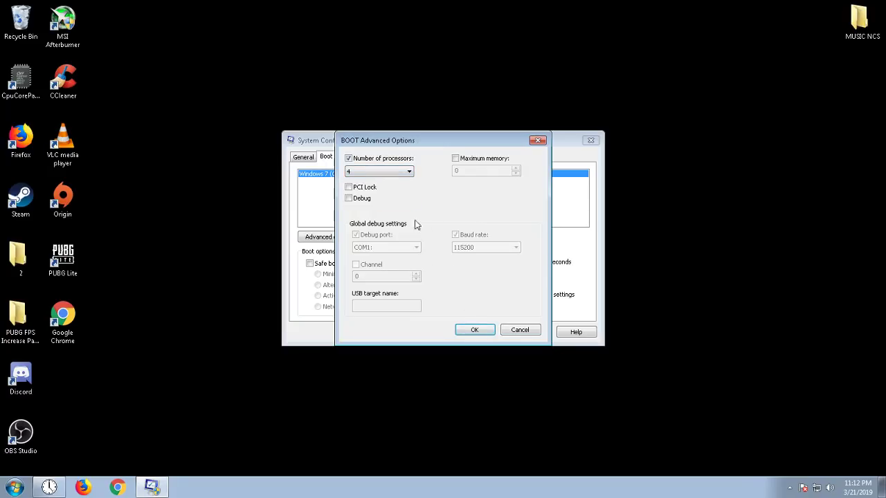
left_click(474, 330)
Hide all Microsoft services in the services list and review the remaining third-party services.
left_click(361, 159)
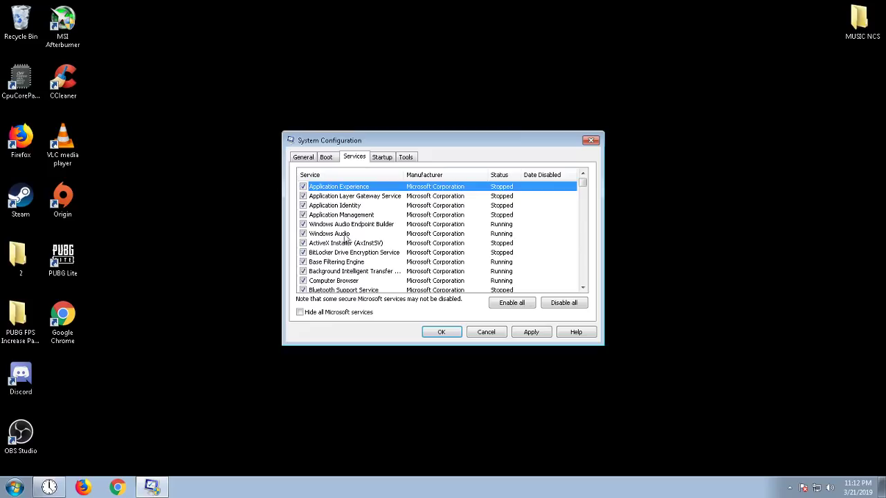
left_click(329, 313)
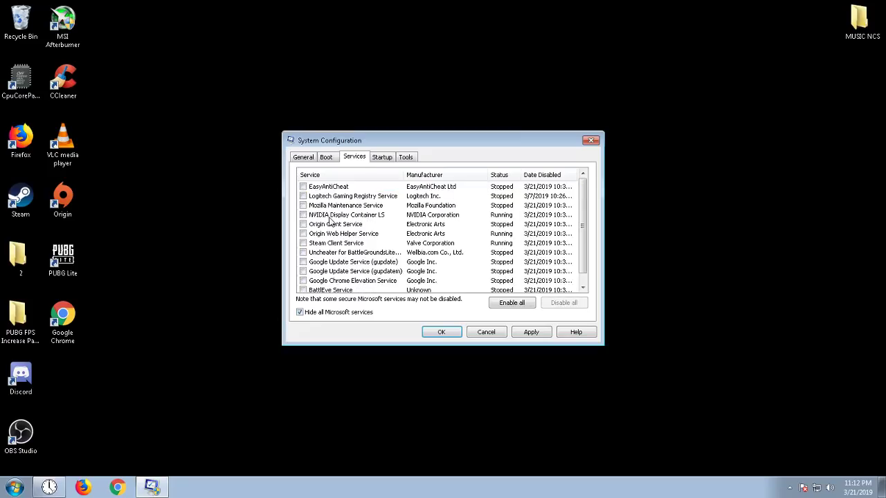
left_click_drag(586, 213, 579, 238)
Review the startup items, accept the System Configuration settings, and exit without restarting.
left_click(383, 158)
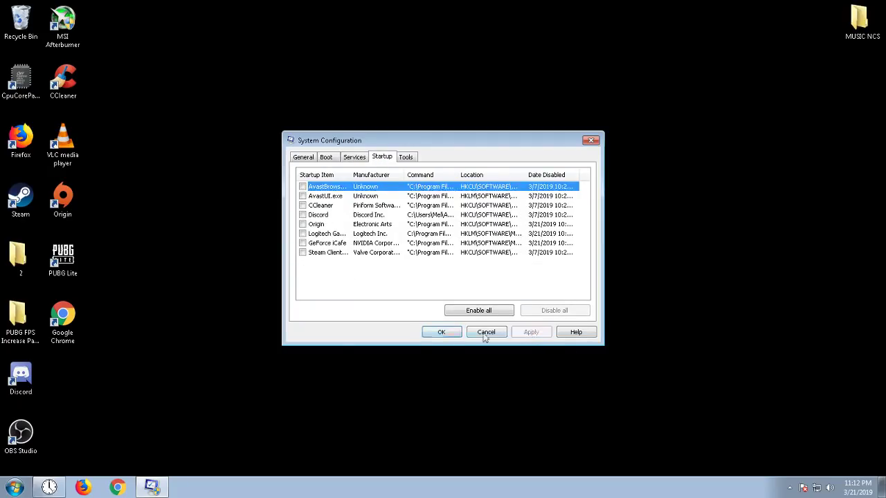
left_click(443, 332)
left_click(501, 265)
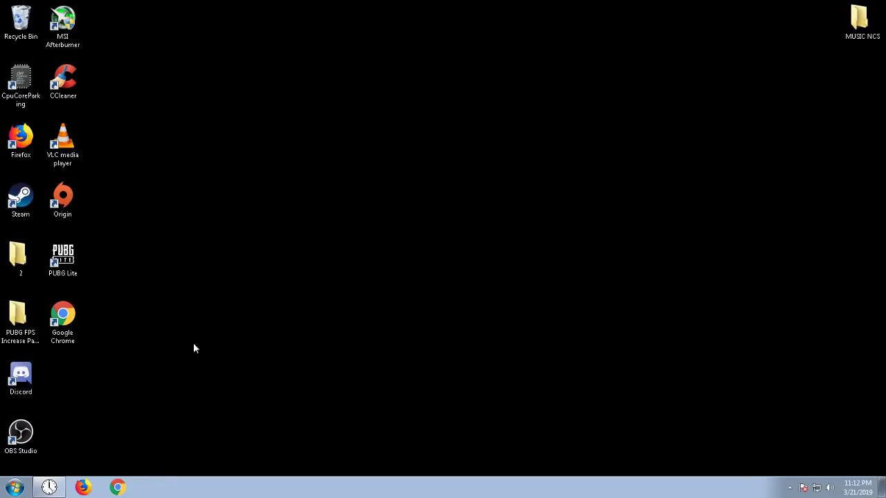
Search for dxdiag and launch the DirectX Diagnostic Tool twice to have two instances for viewing system details.
left_click(0, 496)
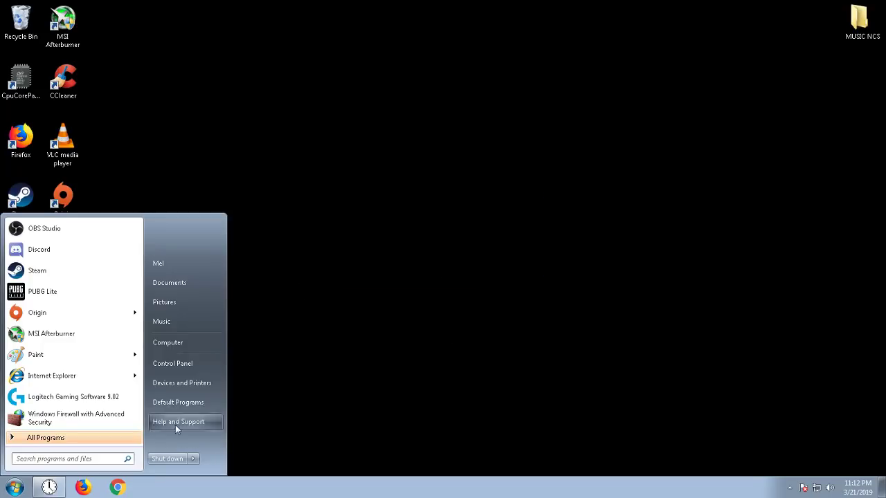
left_click(191, 389)
key("super")
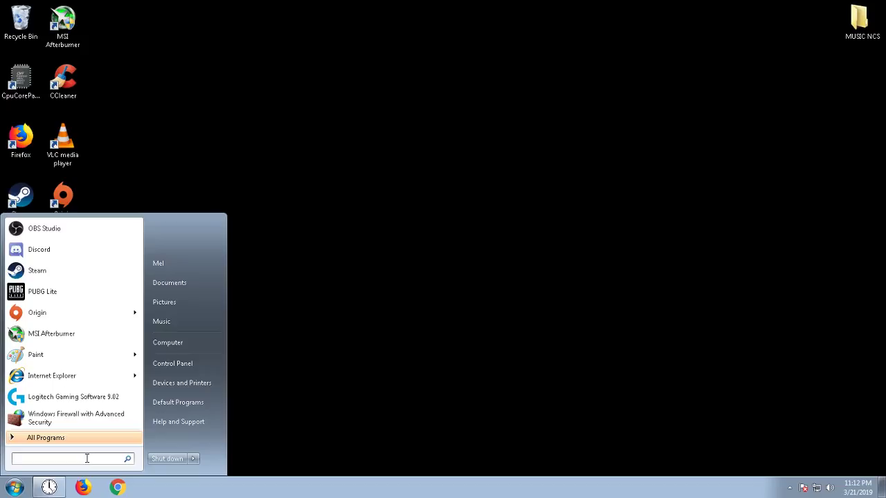
type("xdia")
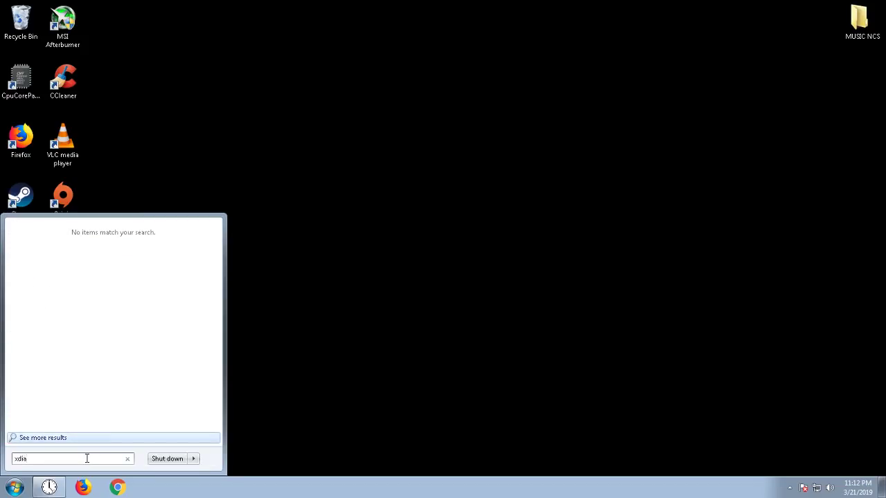
key("BackSpace")
key("BackSpace")
type("dxdiag")
key("Return")
key("super")
type("dxdiag")
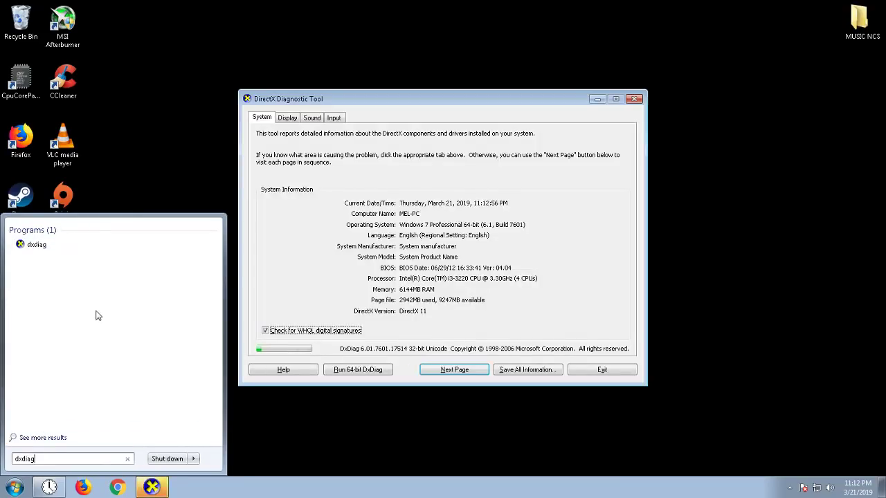
left_click(91, 248)
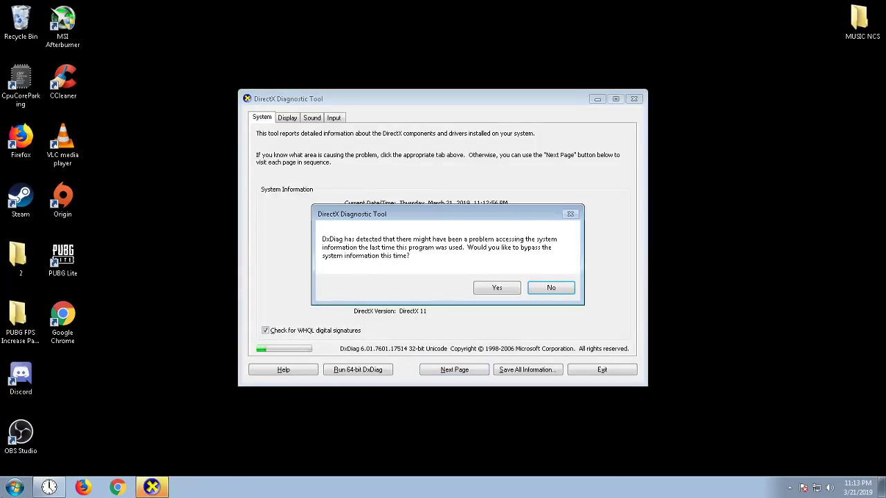
Open the computer's system properties window to view basic information about the PC.
key("super")
right_click(195, 346)
left_click(256, 439)
Launch Speccy64 from the Speccy folder in Program Files on drive C, allow it to run, and close the folder window.
key("super")
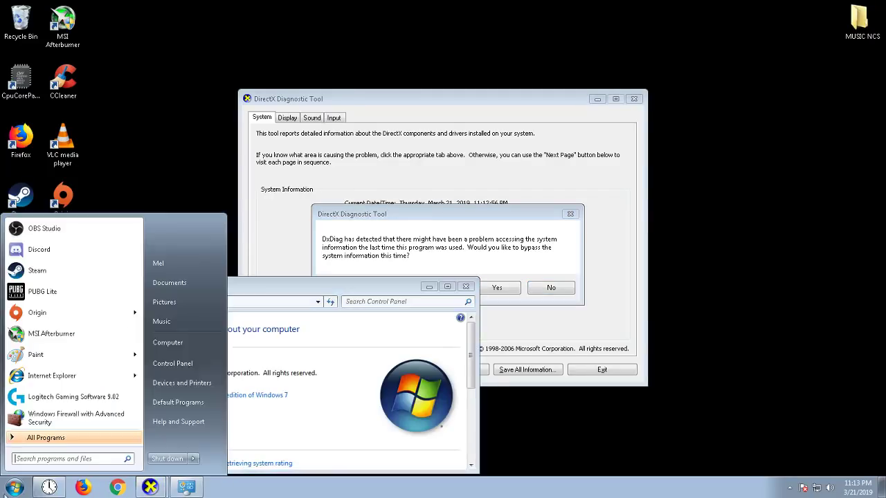
left_click(169, 363)
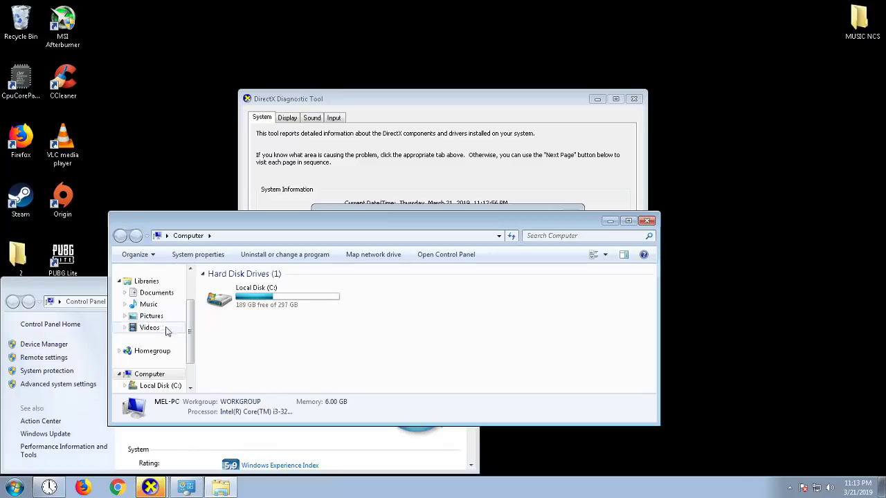
left_click(166, 386)
double_click(249, 311)
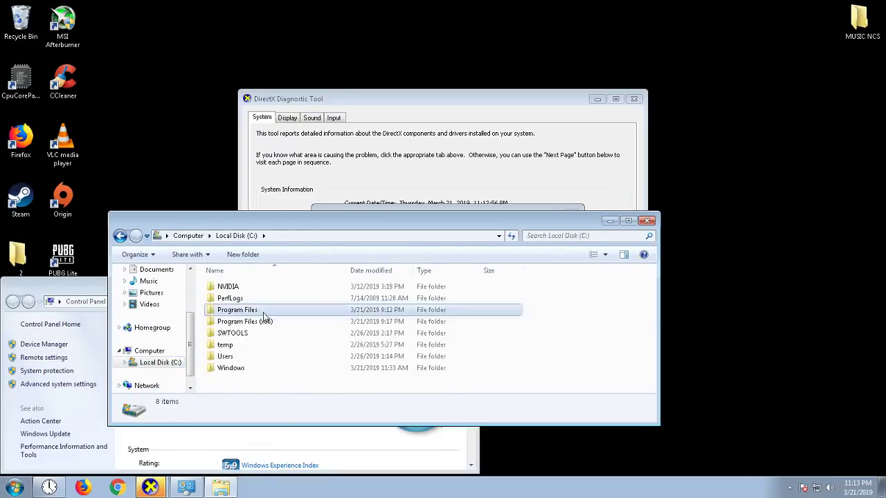
scroll(263, 353, "down", 2)
double_click(261, 353)
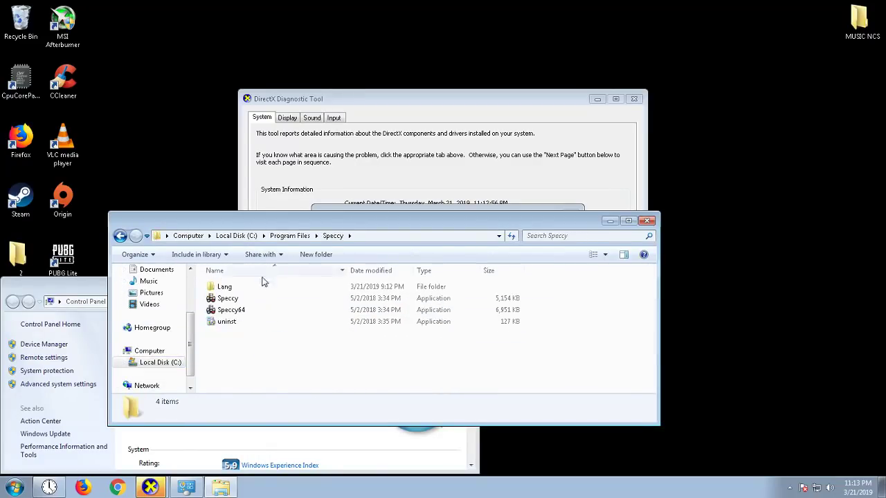
double_click(249, 310)
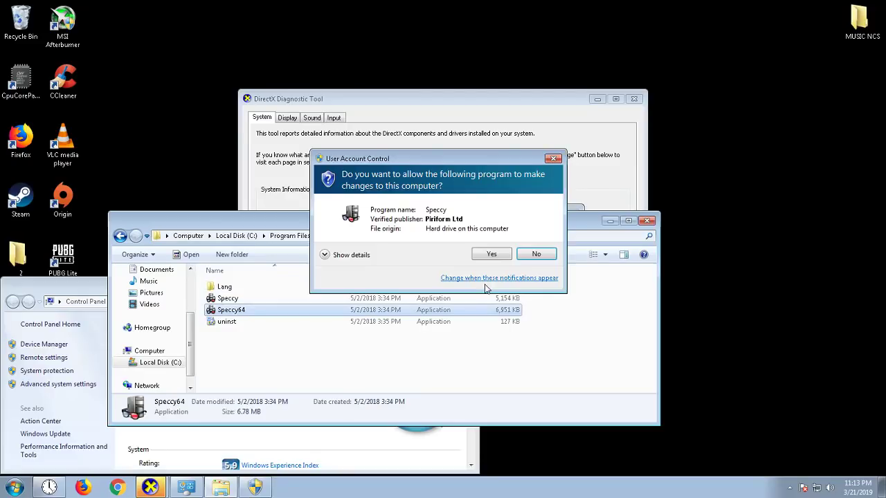
left_click(498, 258)
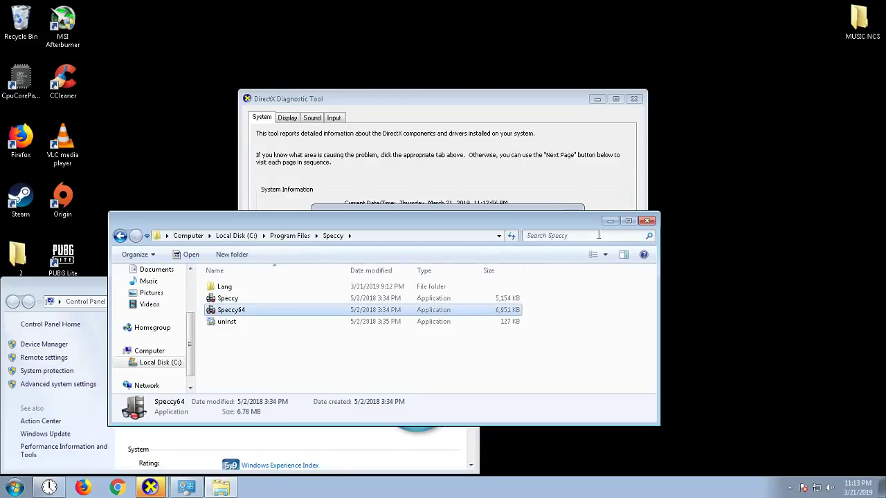
left_click(647, 220)
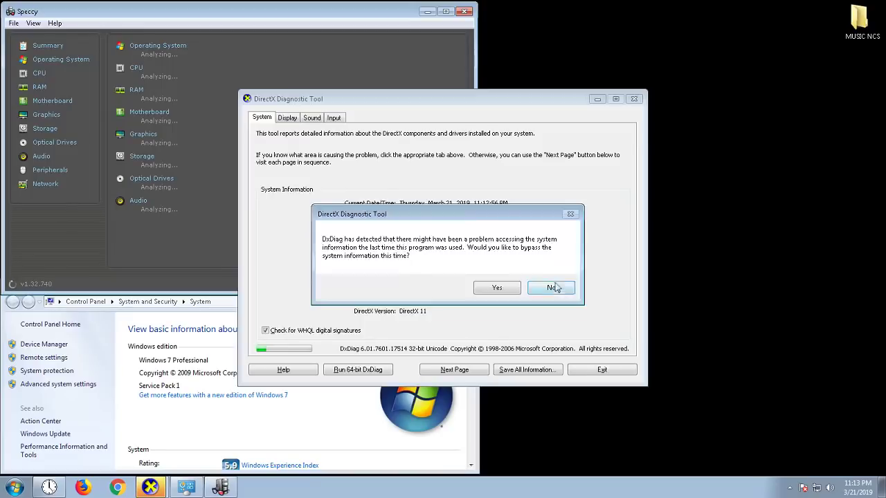
Decline bypassing the system information, show one DirectX Diagnostic Tool's Display details, and arrange all the information windows side by side.
left_click(554, 288)
left_click_drag(726, 19, 738, 8)
left_click(555, 305)
left_click(289, 121)
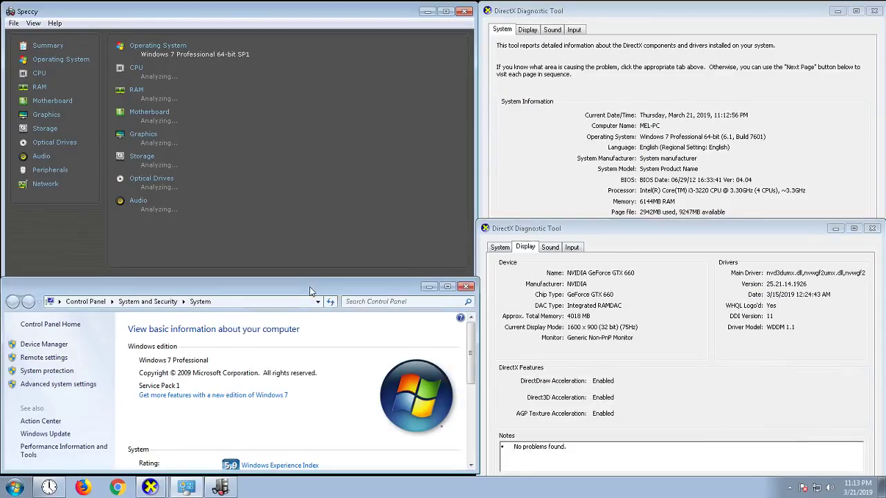
left_click_drag(310, 287, 312, 292)
left_click(389, 234)
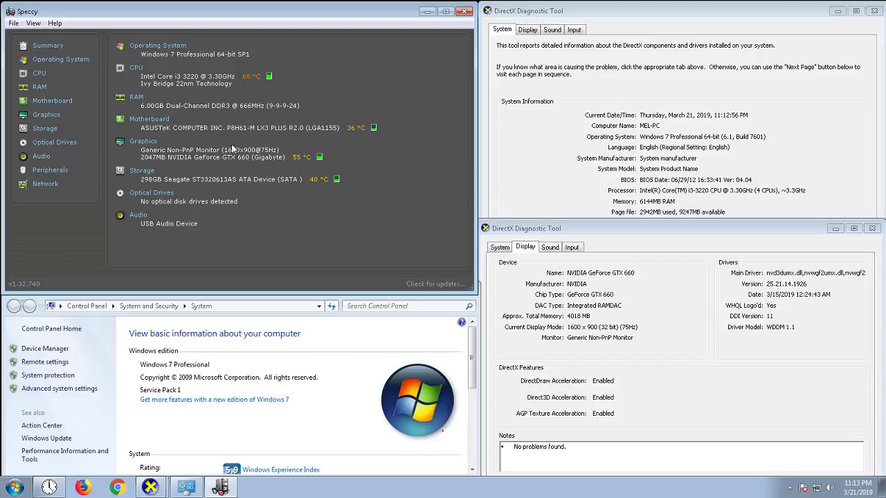
Examine the PC's processor, memory, graphics and operating system details across Speccy, System properties and both DirectX Diagnostic Tool windows.
left_click_drag(224, 150, 264, 146)
left_click(288, 149)
left_click(228, 400)
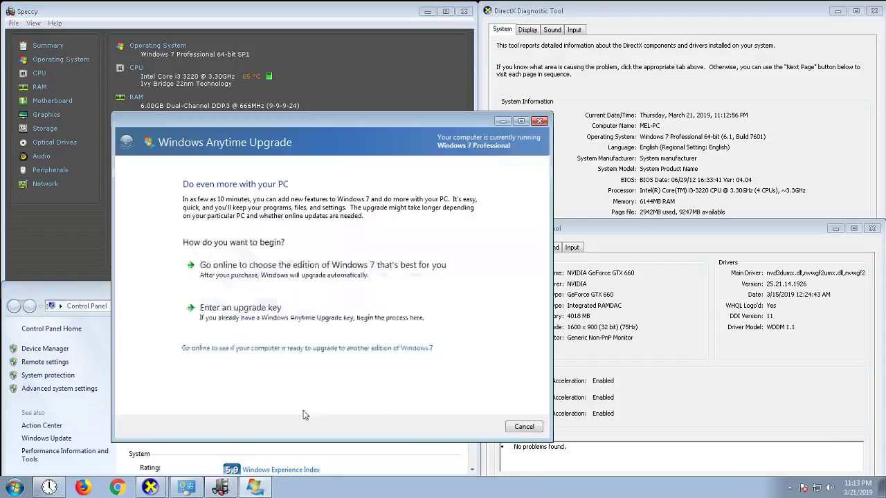
left_click(524, 424)
scroll(339, 405, "down", 4)
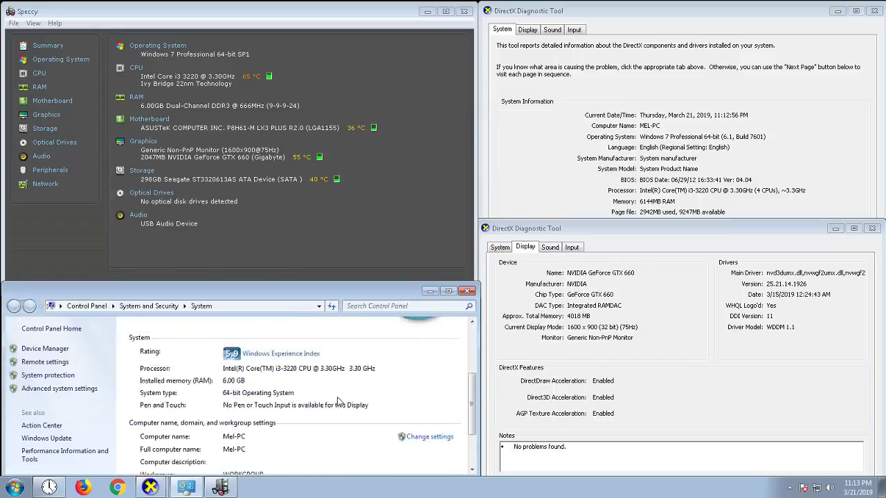
left_click(646, 344)
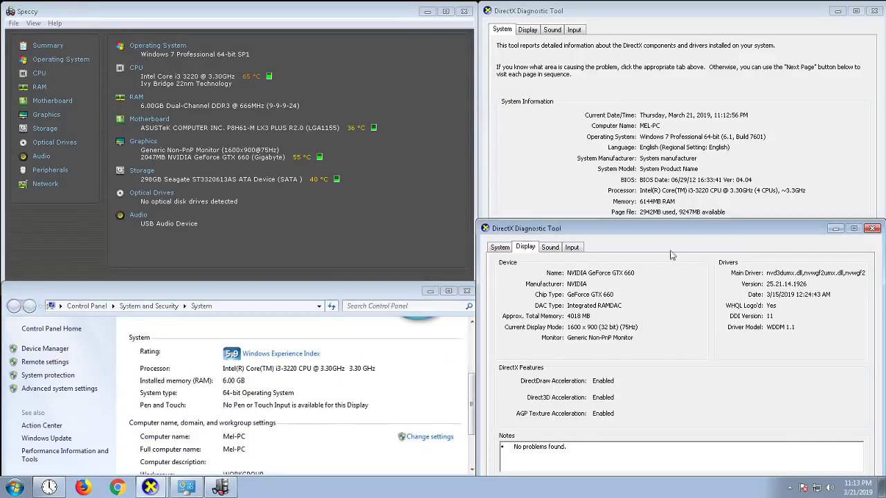
left_click(701, 194)
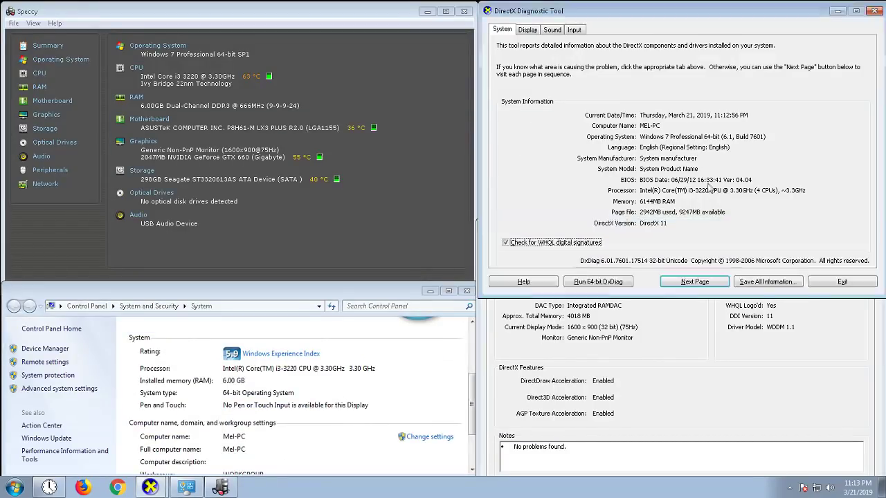
left_click(727, 316)
left_click(708, 10)
left_click(685, 348)
left_click_drag(680, 234, 674, 275)
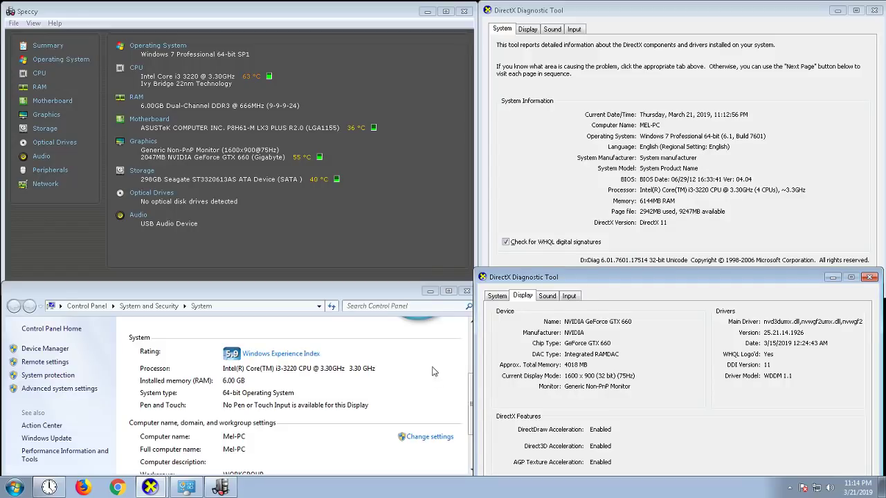
Close System properties, Speccy and both DirectX Diagnostic Tool windows, and refresh the desktop.
left_click(467, 294)
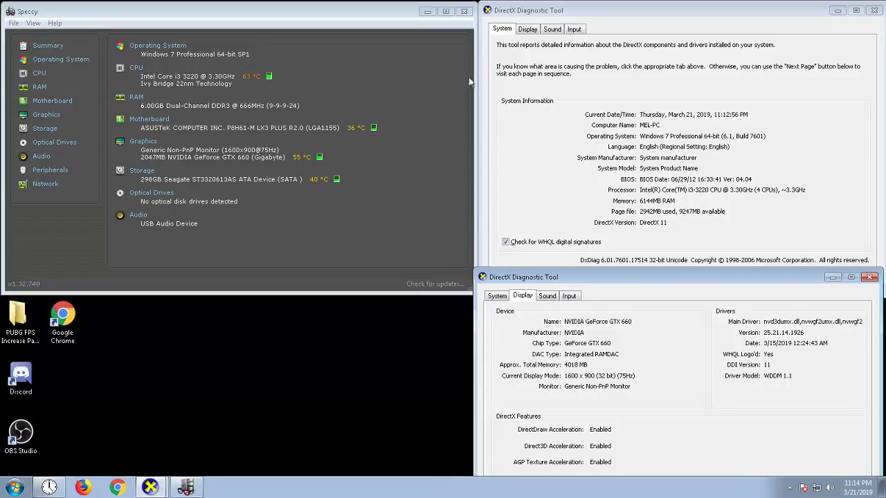
left_click(464, 12)
left_click(874, 10)
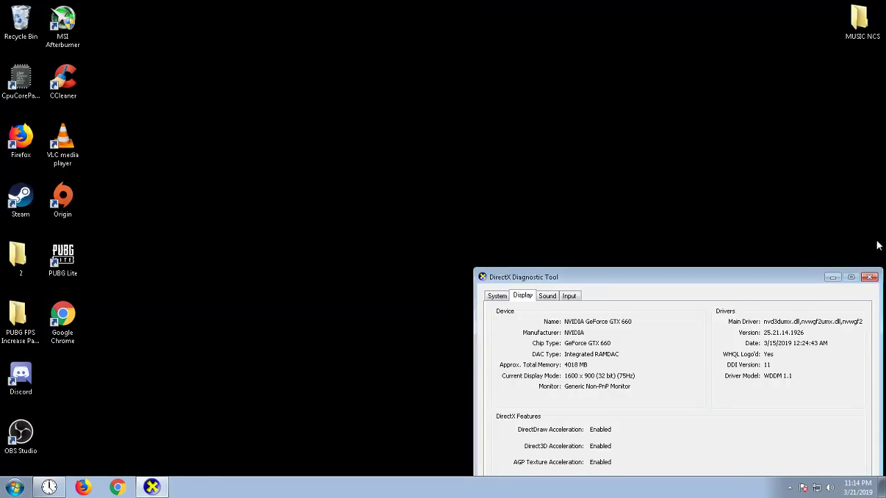
left_click(868, 277)
right_click(263, 172)
left_click(292, 202)
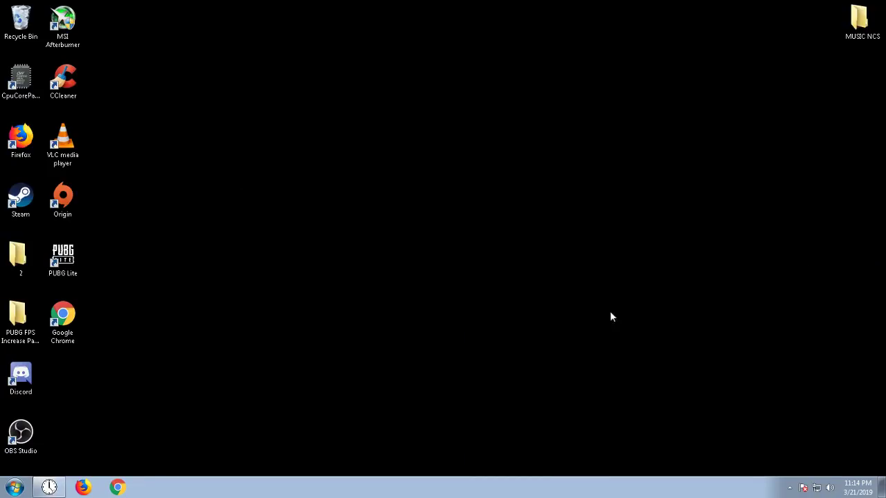
Bring up MSI Afterburner from the background programs and open the Monitoring section of its properties.
left_click(789, 488)
left_click(790, 440)
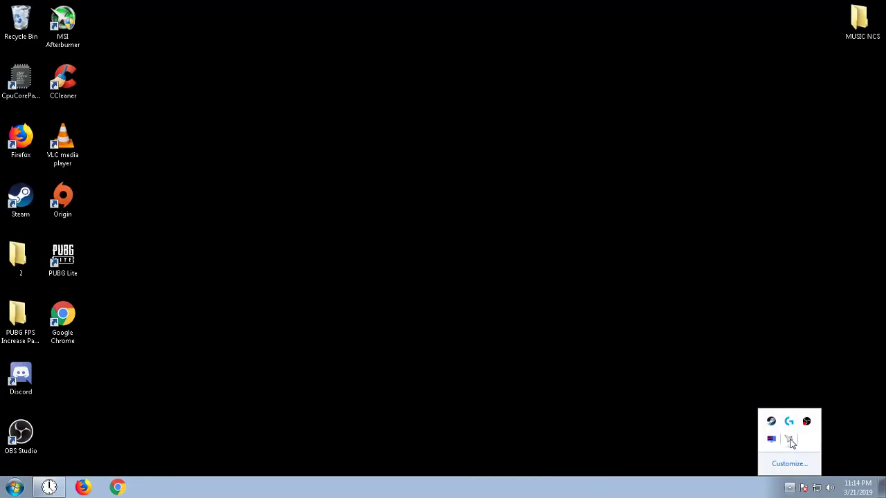
left_click(524, 292)
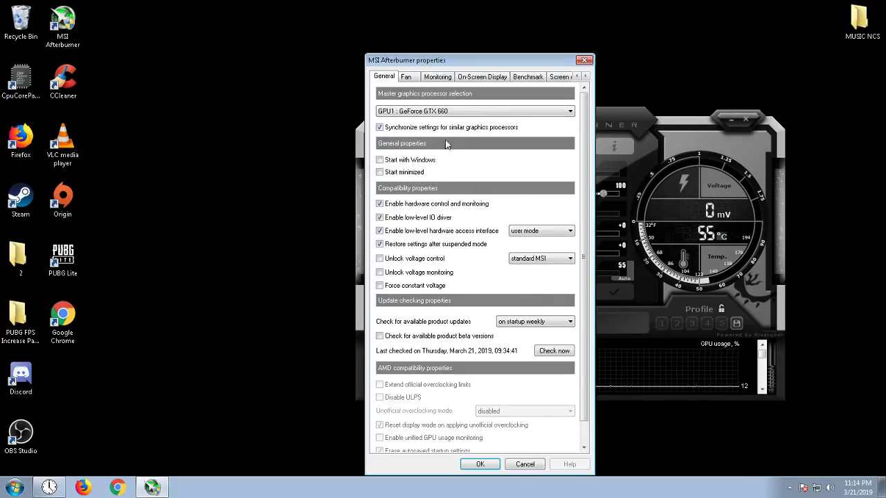
left_click(438, 77)
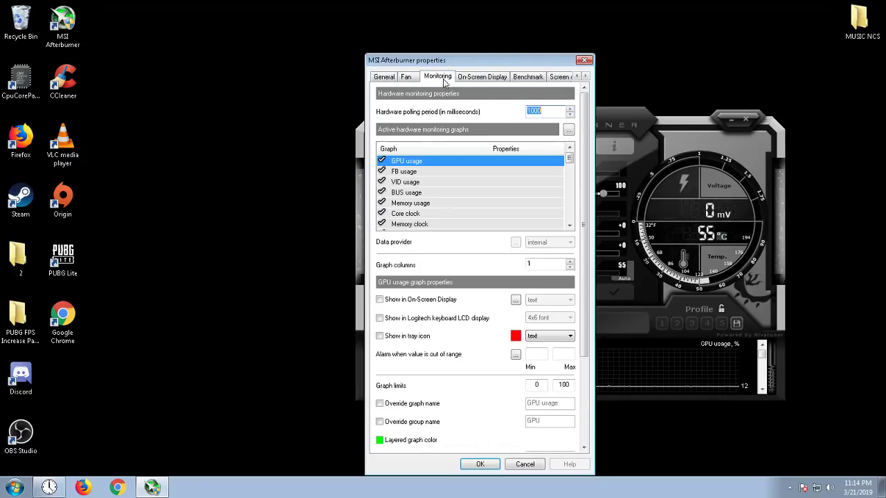
Find the CPU temperature graph in the monitoring list and have it shown in the On-Screen Display.
left_click_drag(569, 158, 572, 175)
left_click(436, 184)
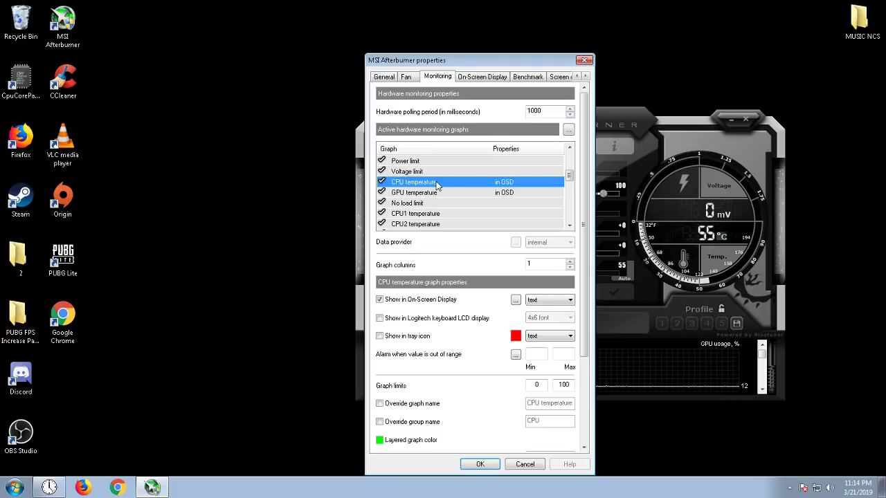
left_click(433, 302)
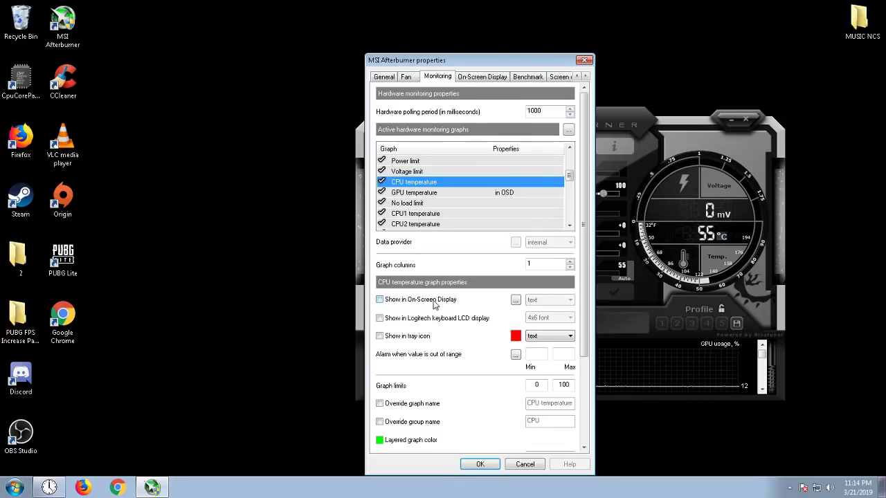
left_click(429, 303)
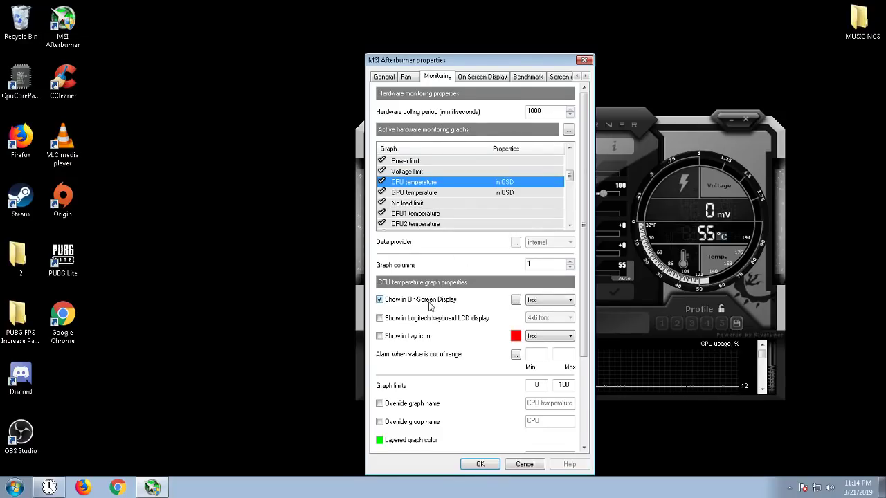
Check the GPU temperature graph's display option, show Framerate in the On-Screen Display, and accept the MSI Afterburner properties.
left_click(488, 194)
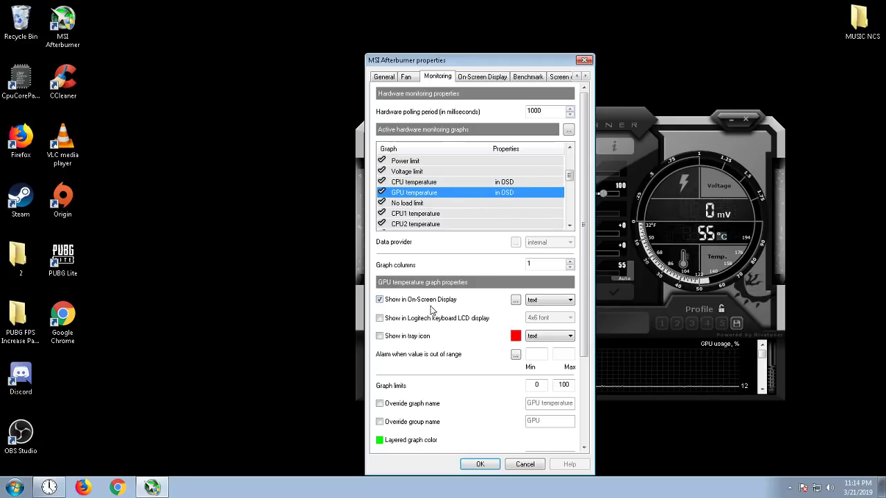
left_click_drag(563, 174, 570, 206)
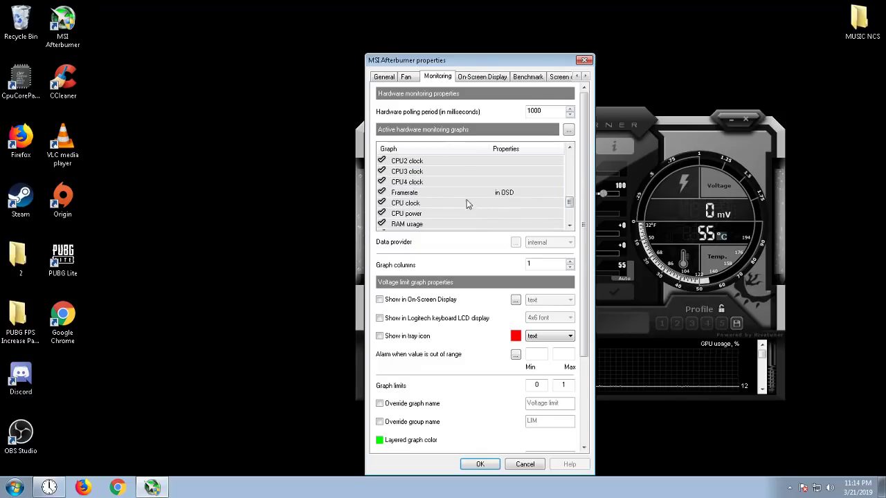
left_click(456, 195)
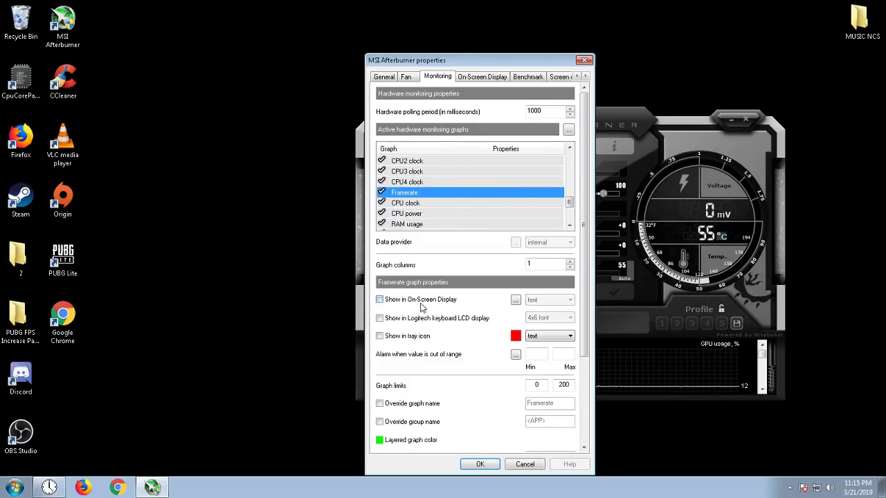
left_click_drag(568, 203, 571, 218)
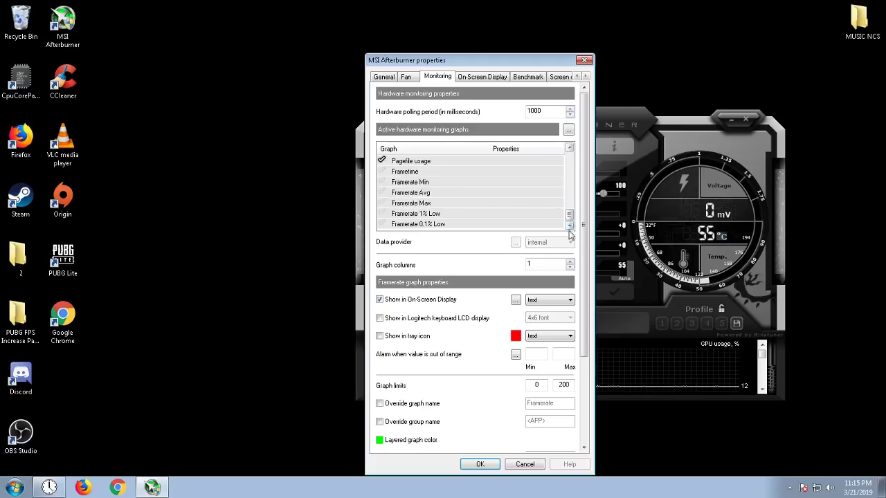
left_click(482, 465)
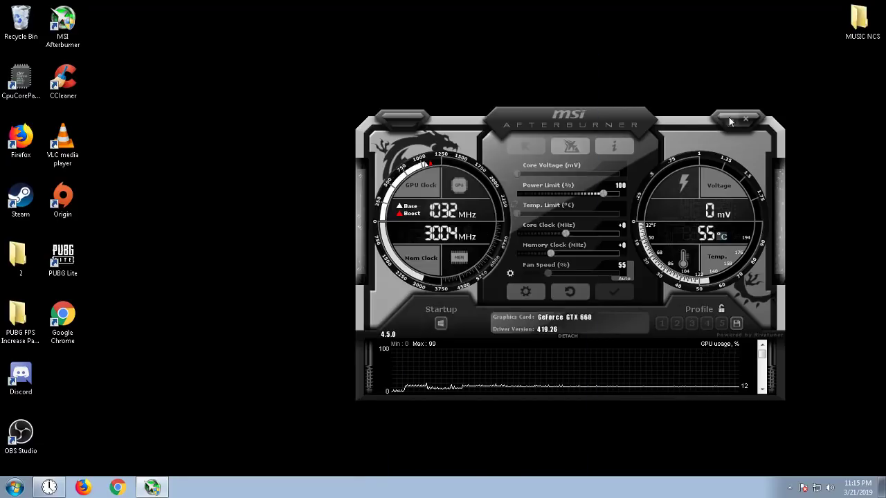
Minimize MSI Afterburner and bring up the options of the Steam client running in the background.
left_click(731, 119)
left_click(774, 487)
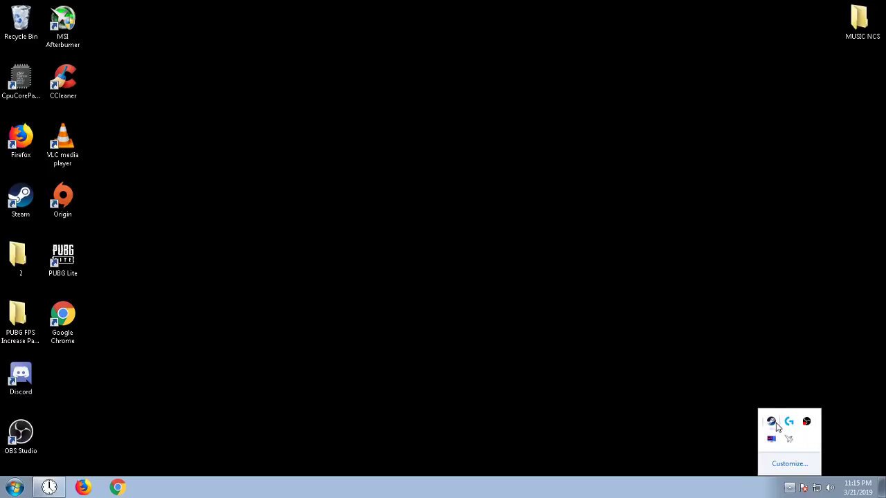
right_click(772, 423)
left_click(702, 273)
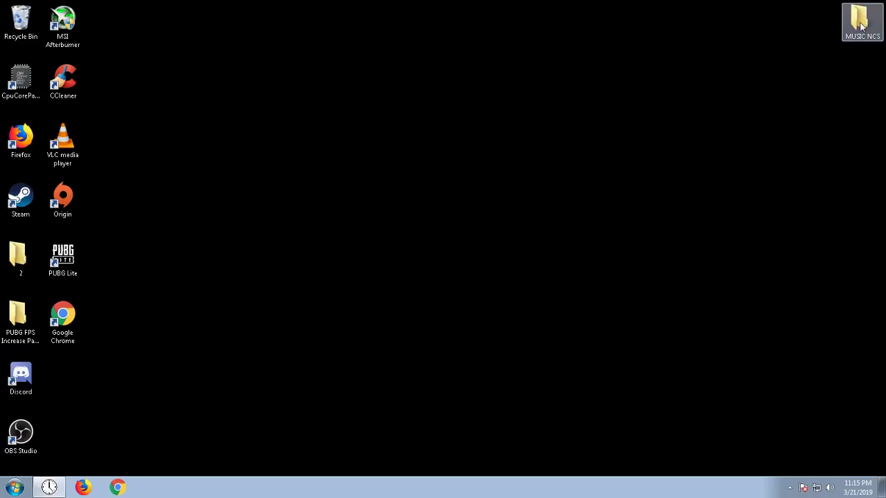
Check which programs run in the background and refresh the desktop.
left_click(790, 488)
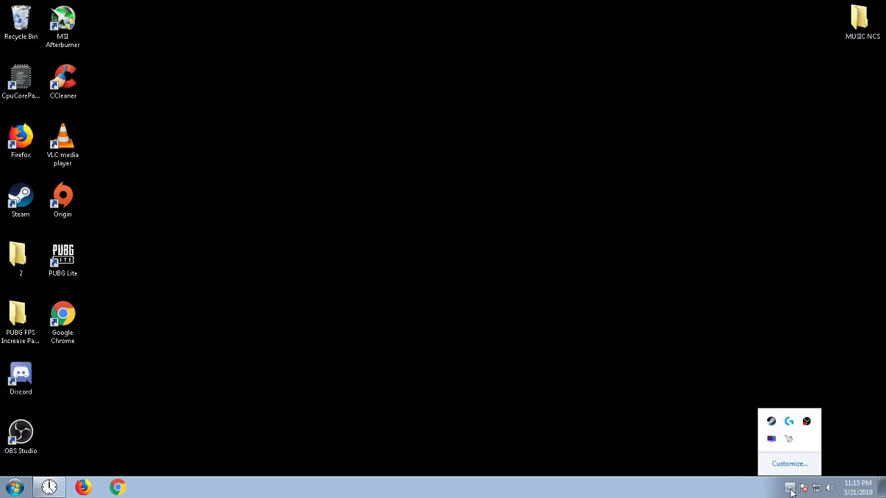
left_click(791, 489)
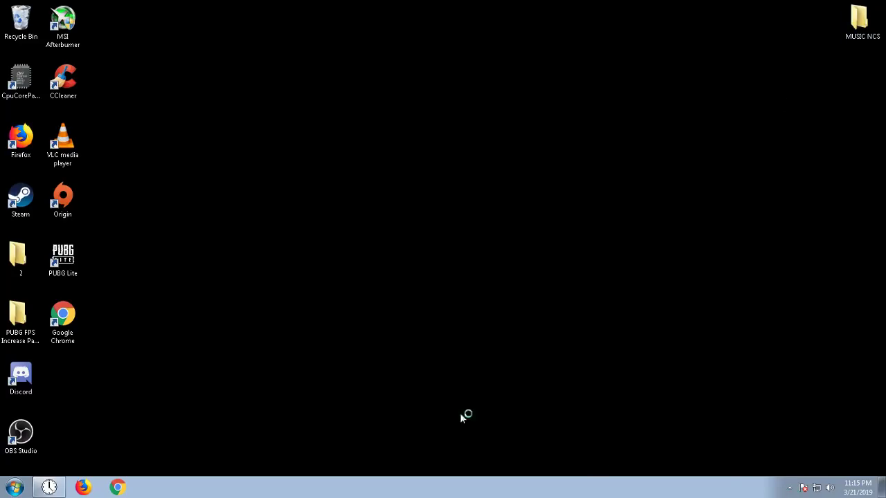
right_click(133, 411)
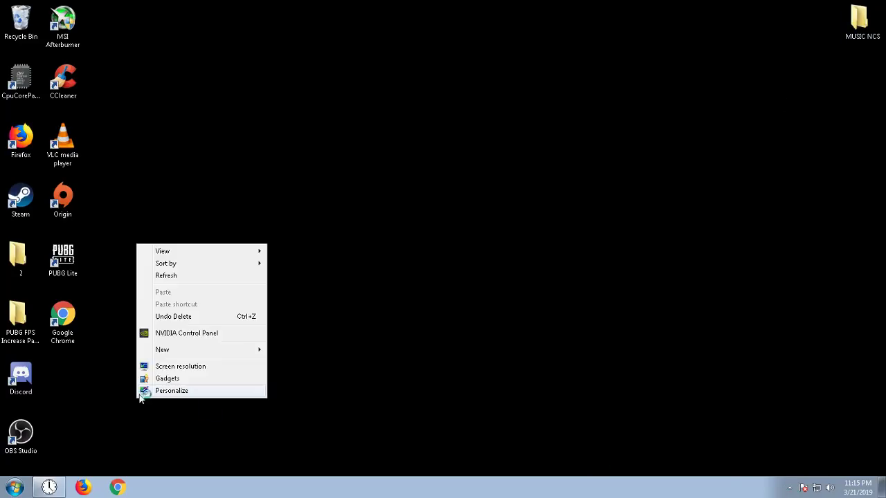
left_click(208, 276)
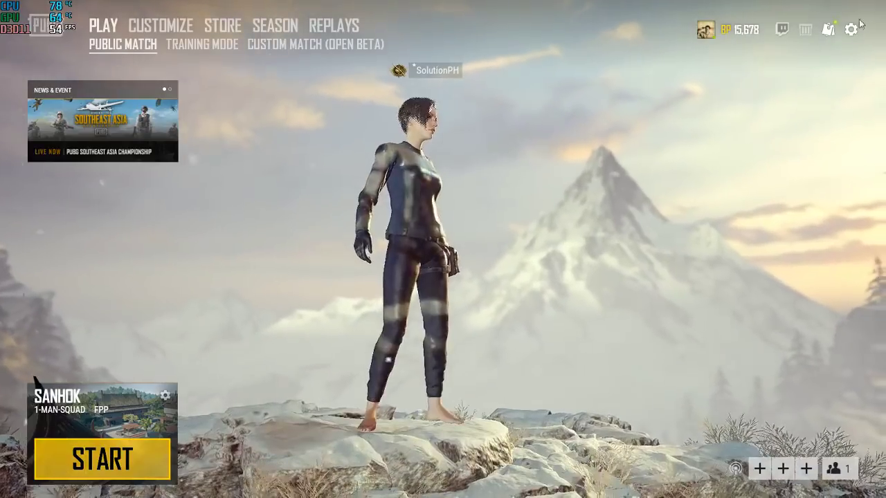
Open the PUBG settings from the lobby and review the display and advanced quality options under Graphics.
left_click(851, 36)
left_click(512, 251)
scroll(511, 251, "down", 2)
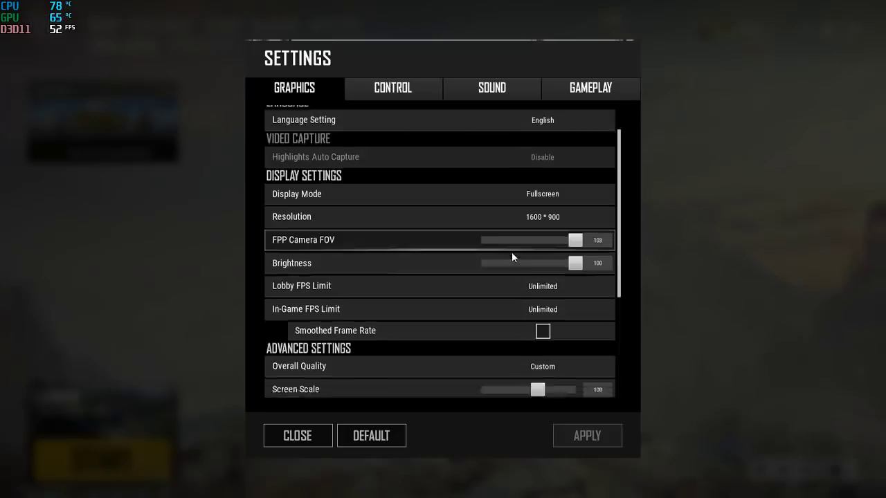
scroll(512, 256, "down", 4)
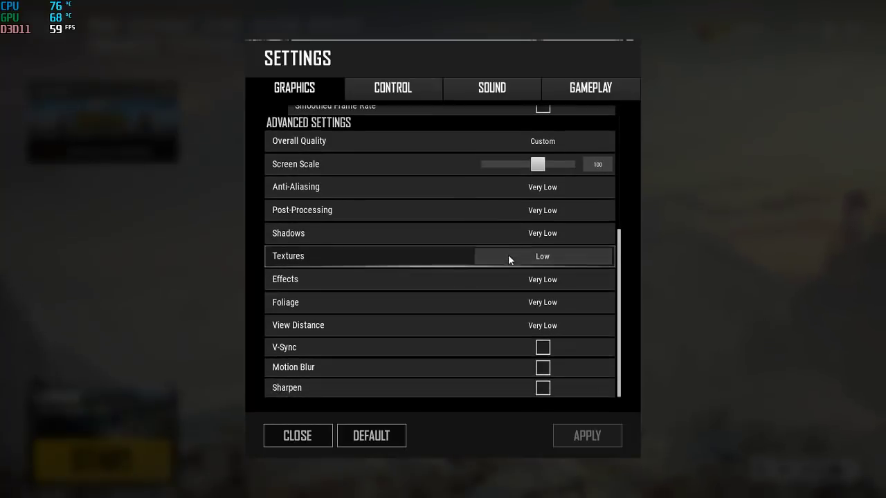
scroll(468, 267, "up", 2)
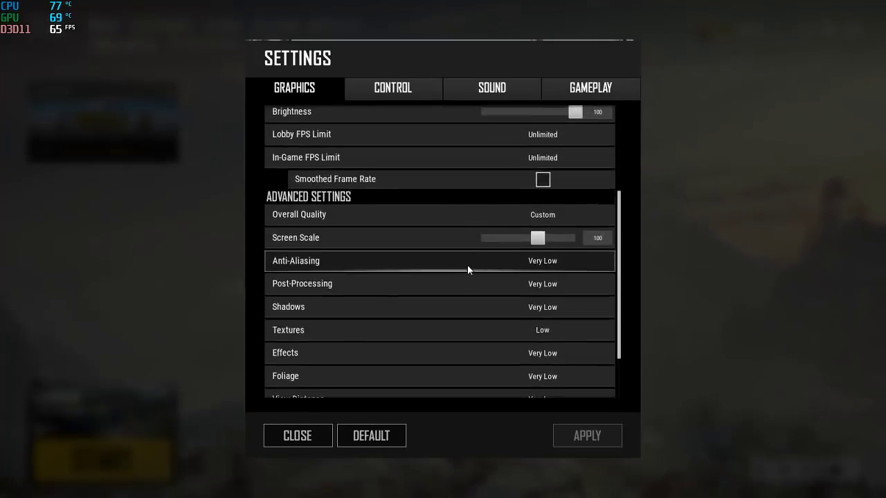
scroll(468, 266, "down", 2)
scroll(467, 265, "up", 6)
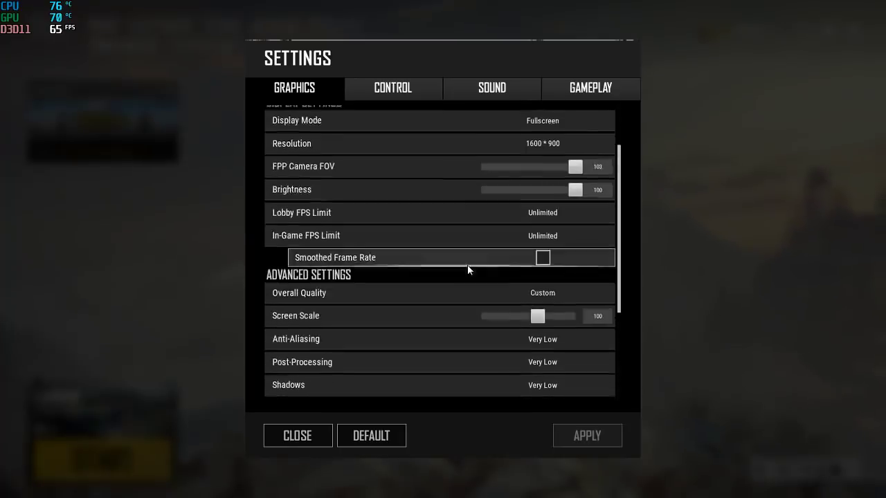
Check the Display Mode and Resolution choices, keeping Fullscreen and 1600 * 900, and look over the advanced graphics settings.
left_click(561, 204)
left_click(566, 202)
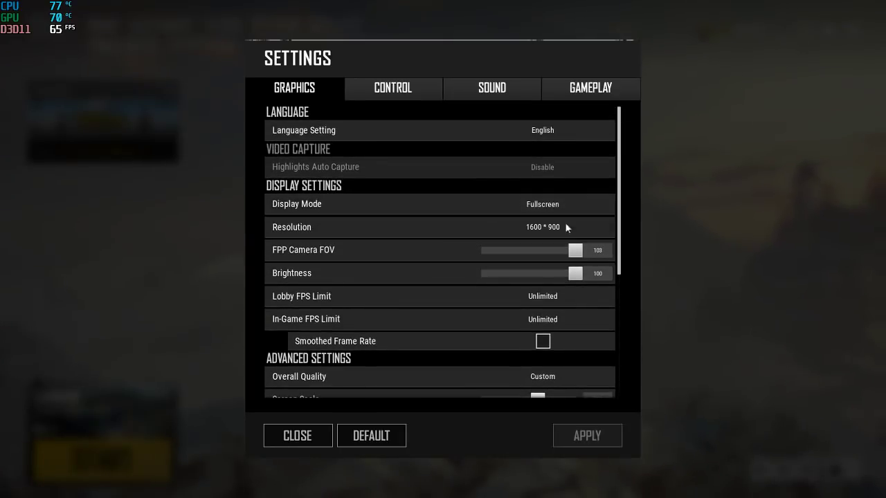
left_click(564, 227)
left_click(565, 232)
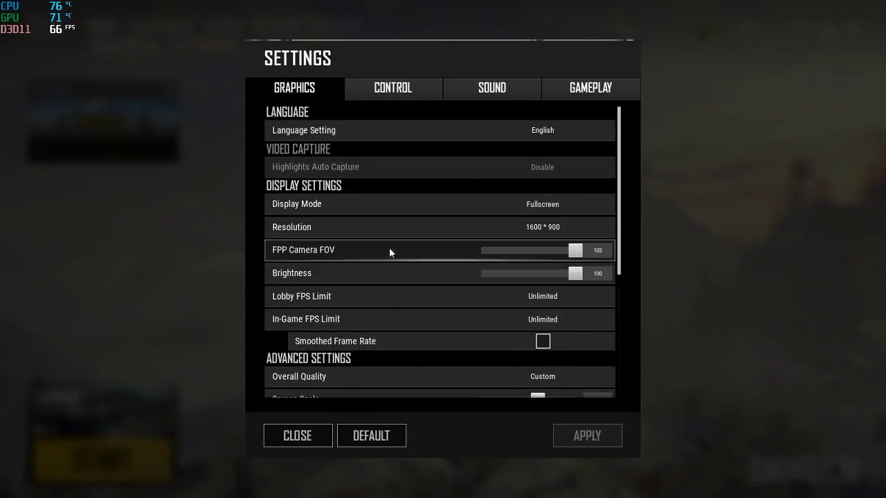
scroll(512, 261, "down", 6)
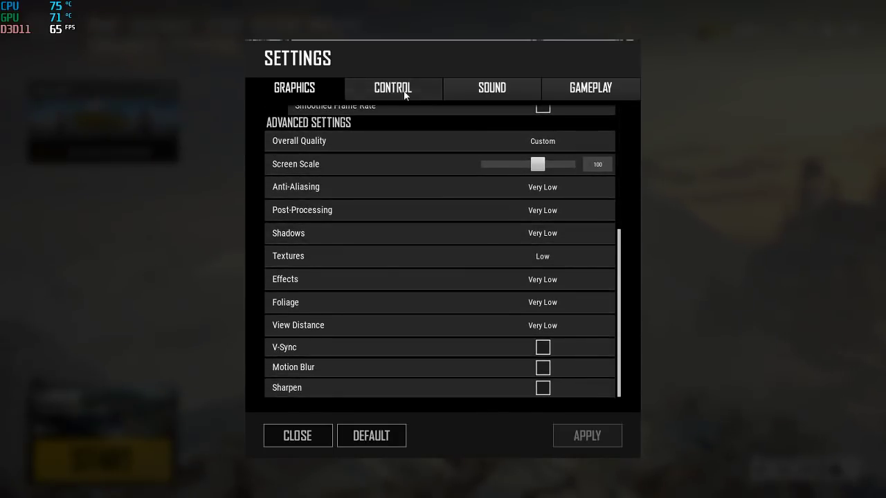
Review the general, targeting and per-scope sensitivity values in the Control settings.
left_click(403, 91)
scroll(512, 173, "down", 1)
scroll(534, 211, "down", 1)
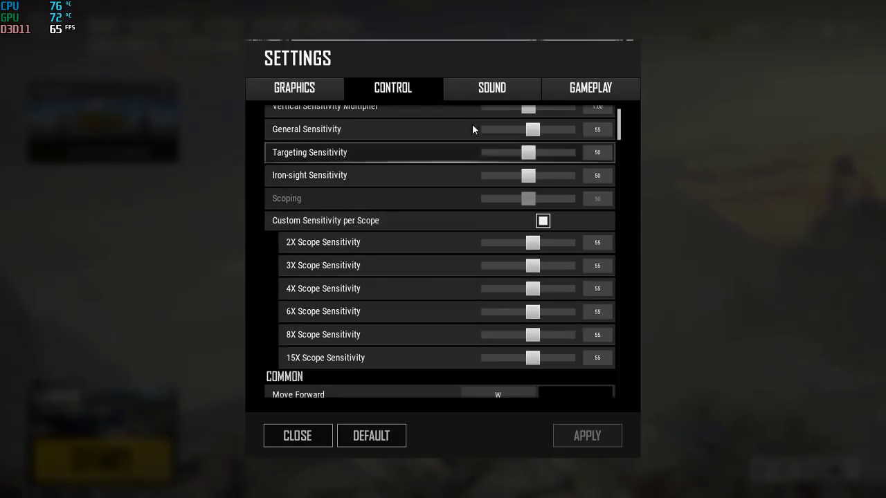
scroll(510, 236, "up", 2)
In the Sound settings, leave Remote Players' Gun Sound HRTF off, enable Master sound, and apply the change.
left_click(503, 97)
left_click(542, 302)
left_click(543, 303)
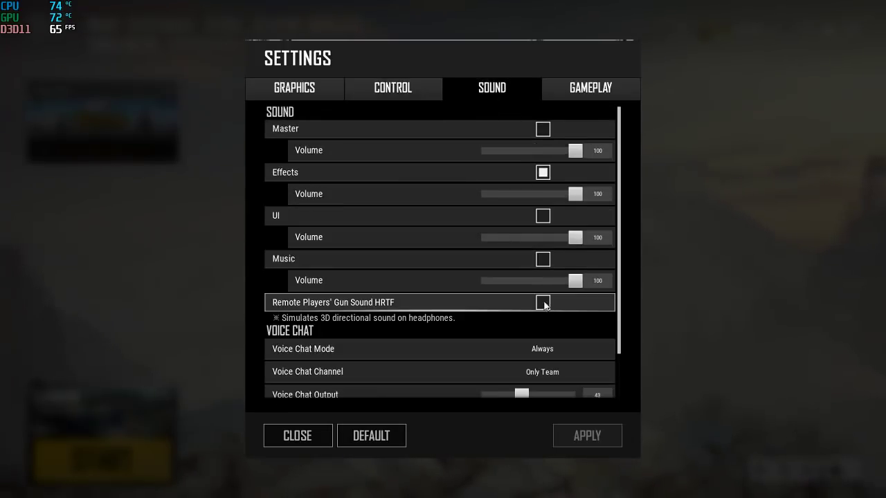
left_click(626, 89)
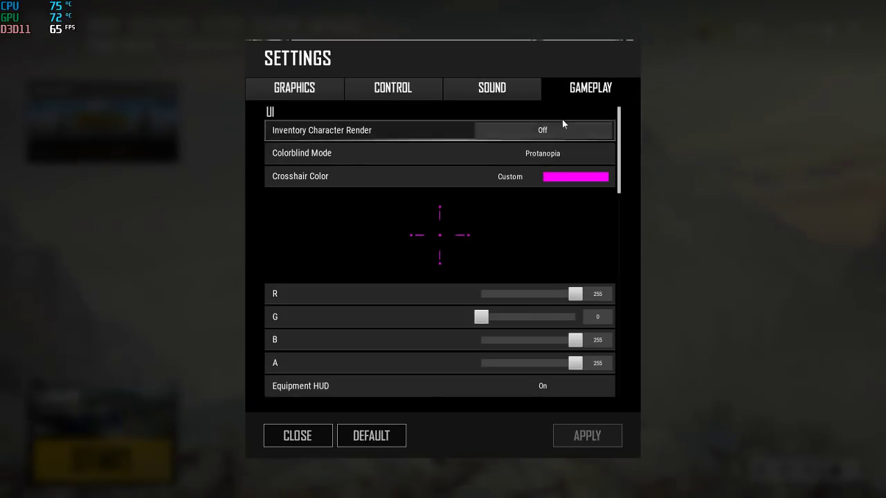
left_click(524, 89)
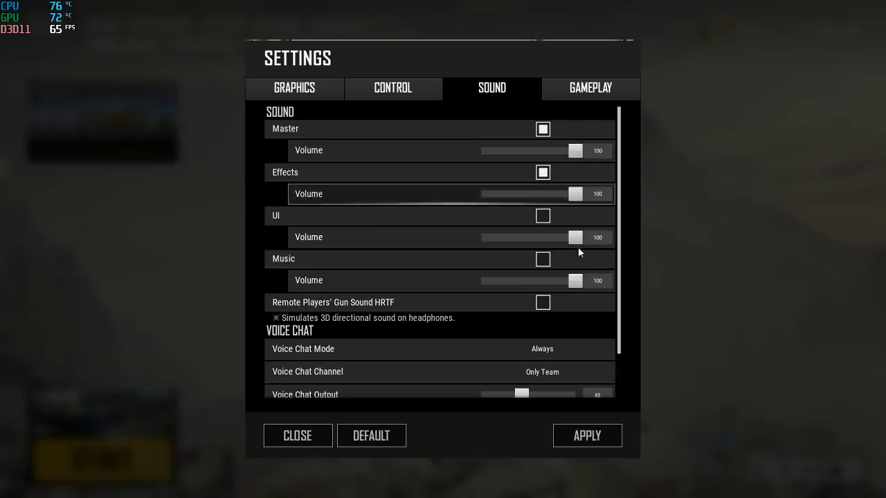
left_click(590, 434)
Go through the Gameplay settings, choose Disable for both Replay and Death Cam, and close the settings.
left_click(595, 88)
scroll(574, 280, "down", 5)
scroll(575, 286, "down", 15)
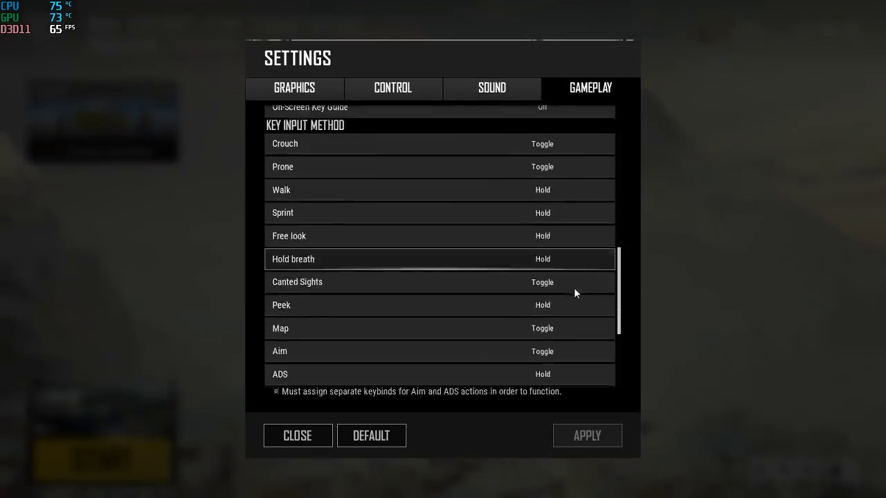
left_click(562, 275)
left_click(562, 277)
left_click(560, 298)
left_click(560, 304)
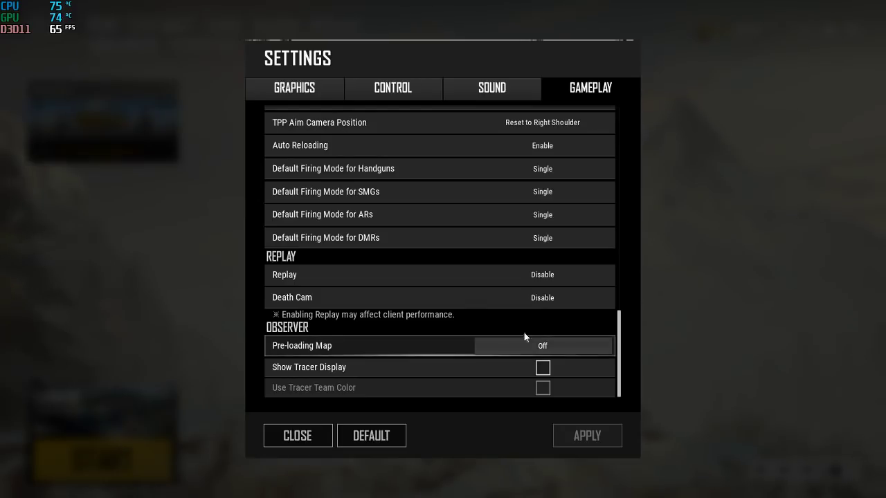
left_click(530, 274)
left_click(544, 274)
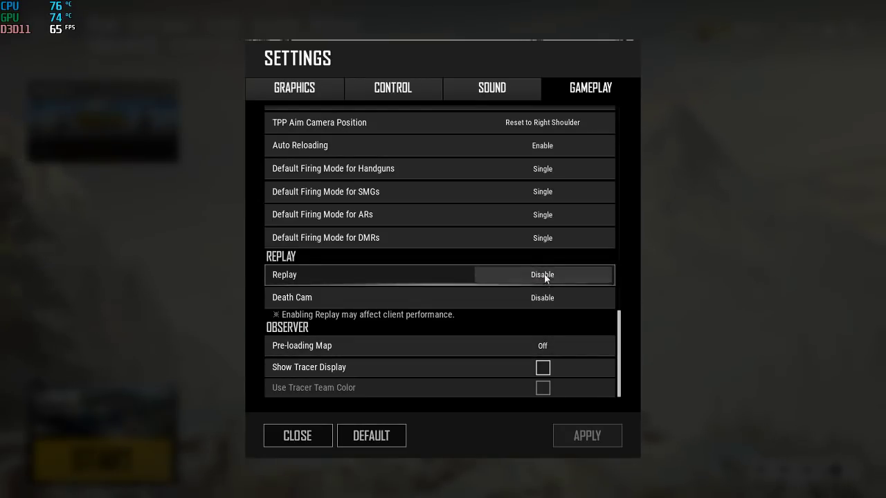
left_click(317, 439)
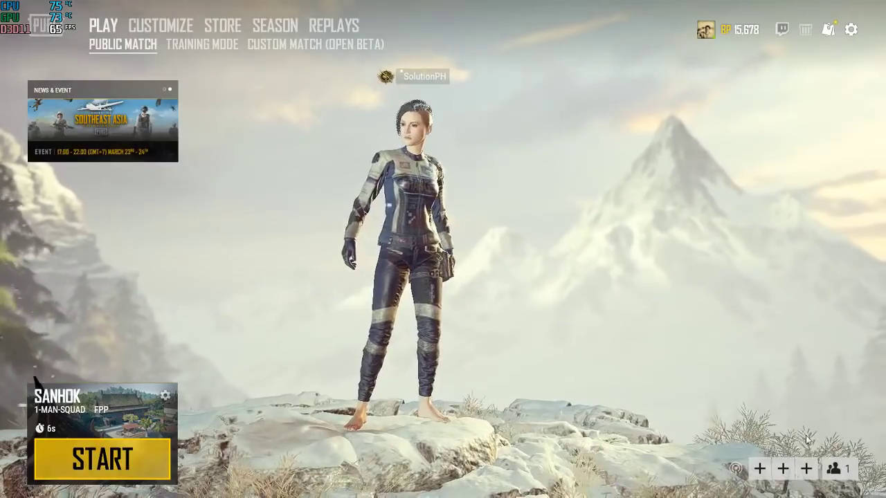
Look at the lobby's friends list, switch to Training Mode, and start a training session.
left_click(839, 468)
left_click(482, 193)
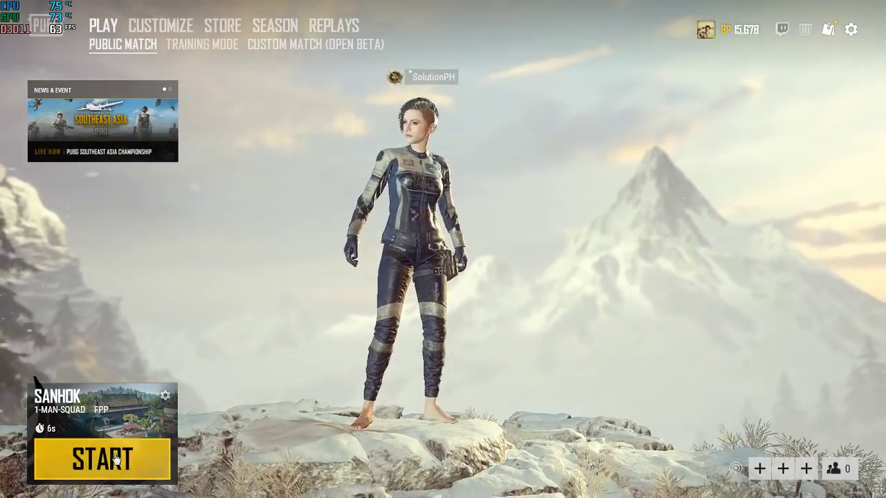
left_click(213, 44)
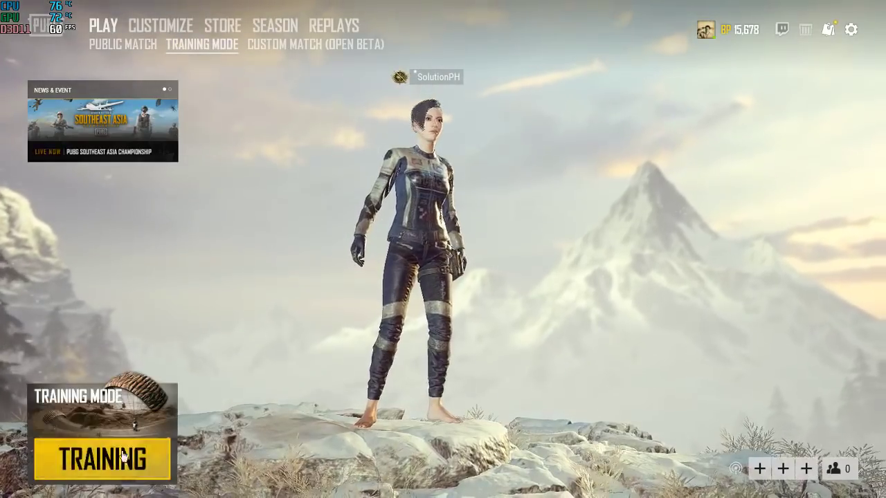
left_click(102, 458)
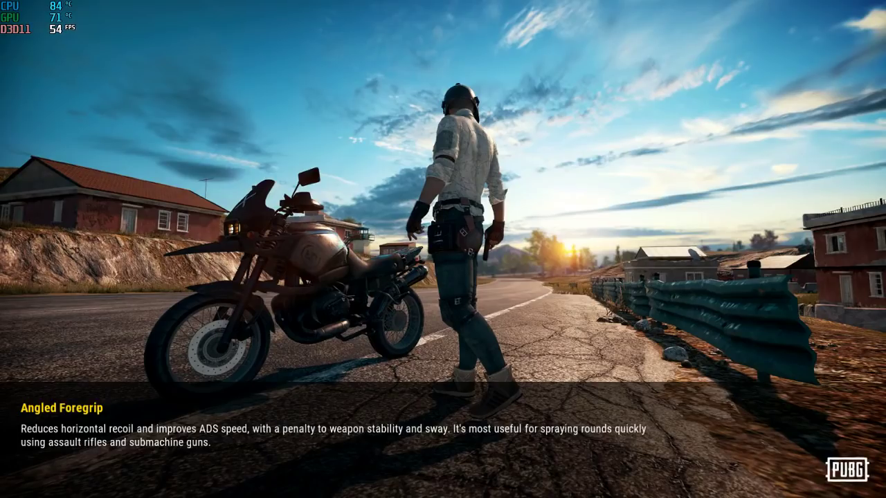
Switch the character to first-person view, walk along the training ground's sheds, and mute the master volume.
key("v")
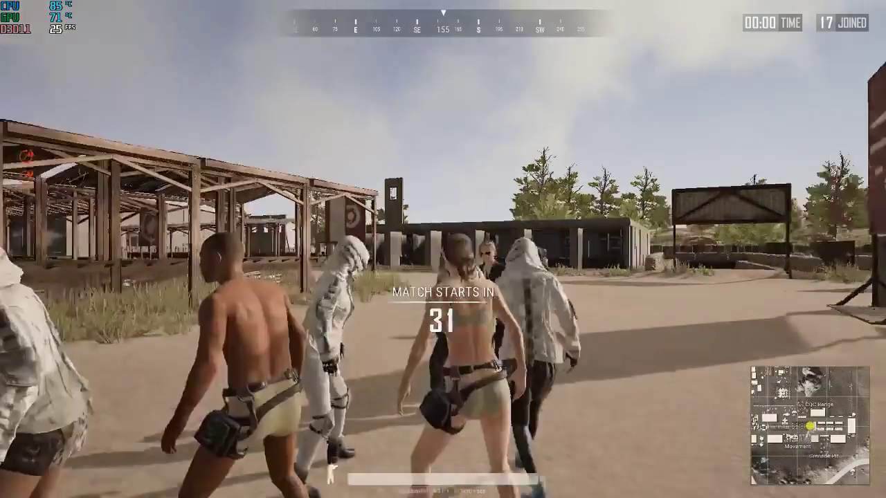
key("w")
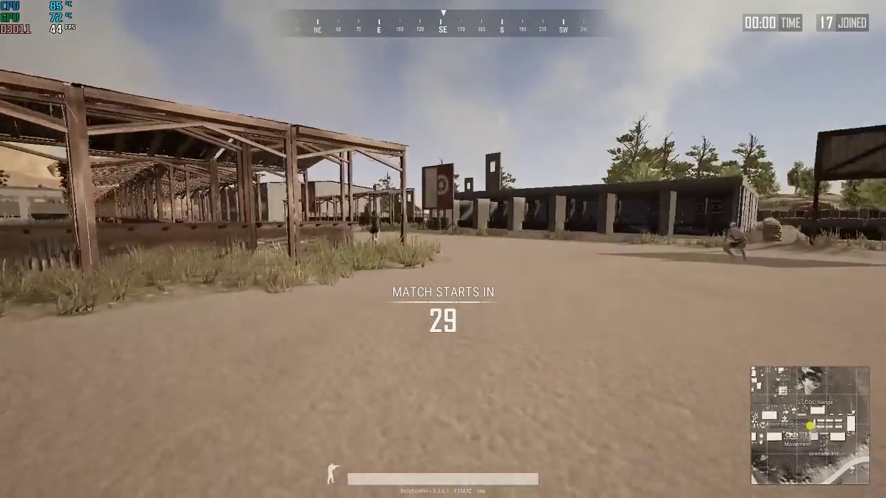
key("w")
key("w")
key("ctrl+m")
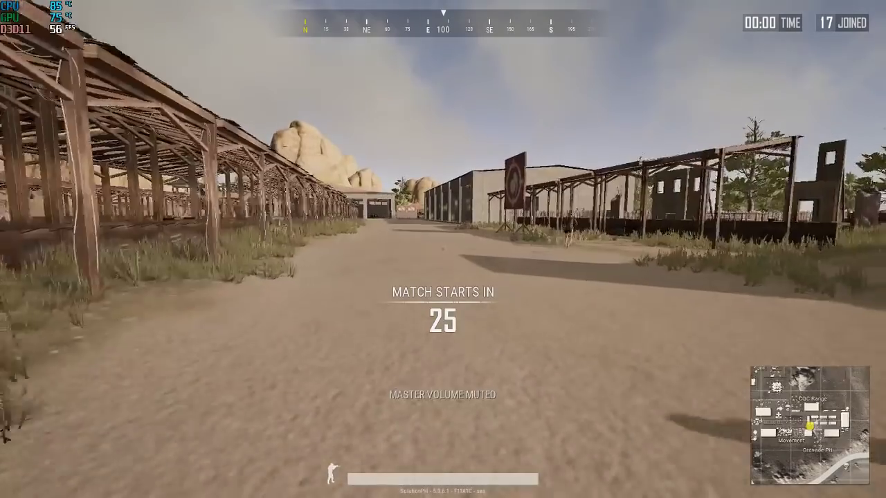
key("w")
Open the settings from the in-match system menu and review the advanced graphics options.
key("Escape")
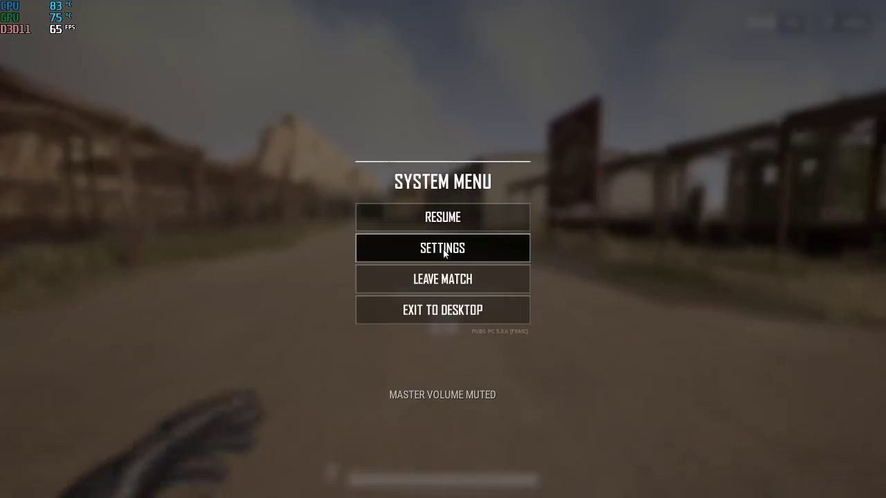
left_click(452, 252)
scroll(462, 245, "down", 5)
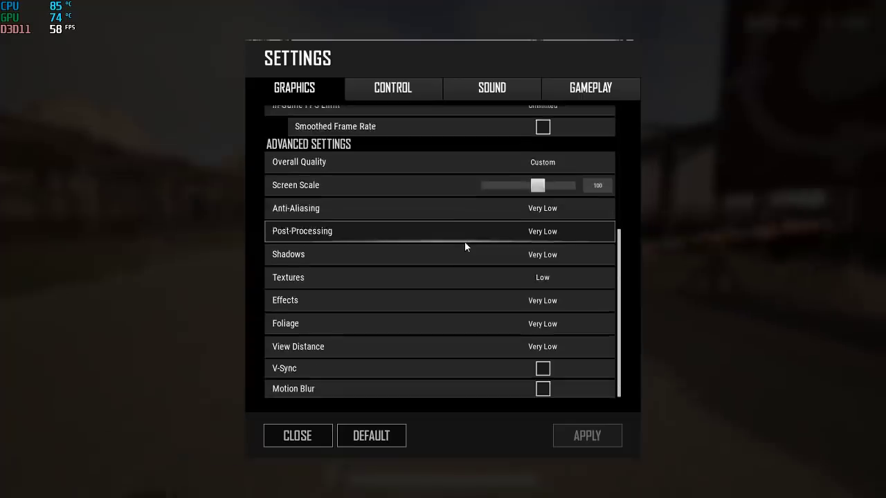
scroll(464, 241, "down", 2)
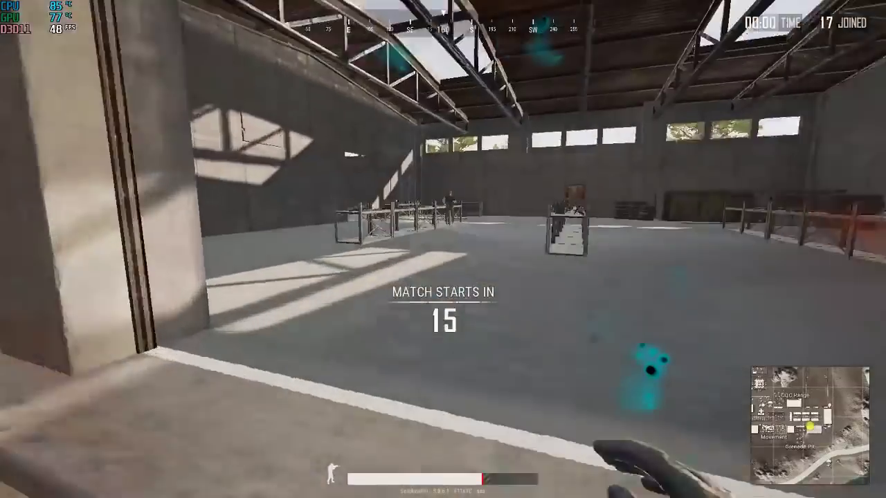
Run to the weapon table in the warehouse, pick up the M416, and set its firing mode to full-auto.
key("shift+w")
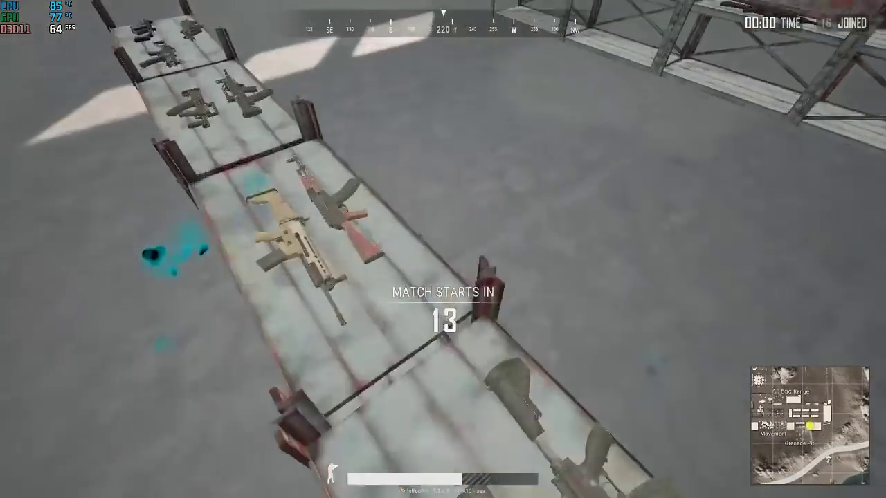
key("w")
key("f")
key("b")
key("w")
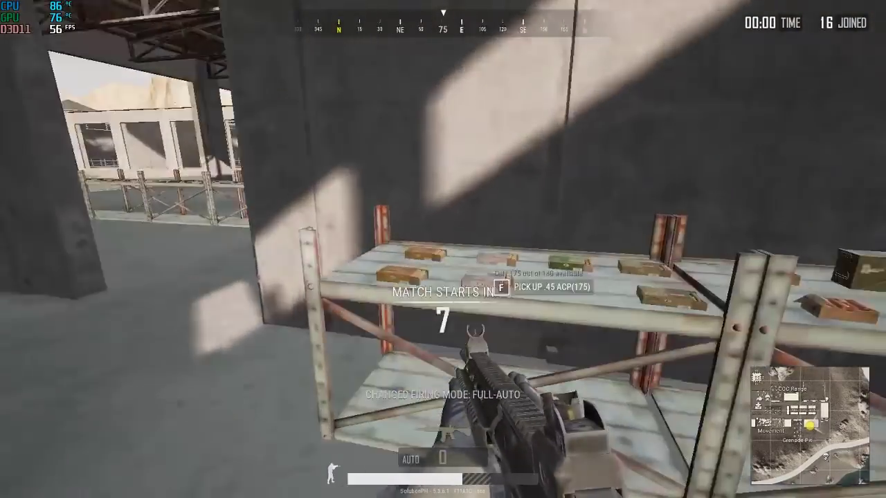
Pick up 5.56mm ammunition from the ammo table and check the inventory for it.
key("w")
key("f")
key("Tab")
mouse_move(124, 246)
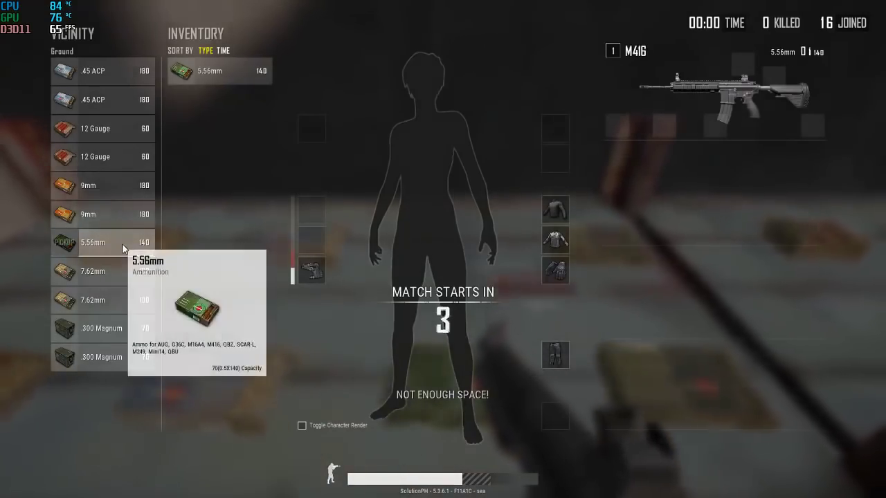
key("Tab")
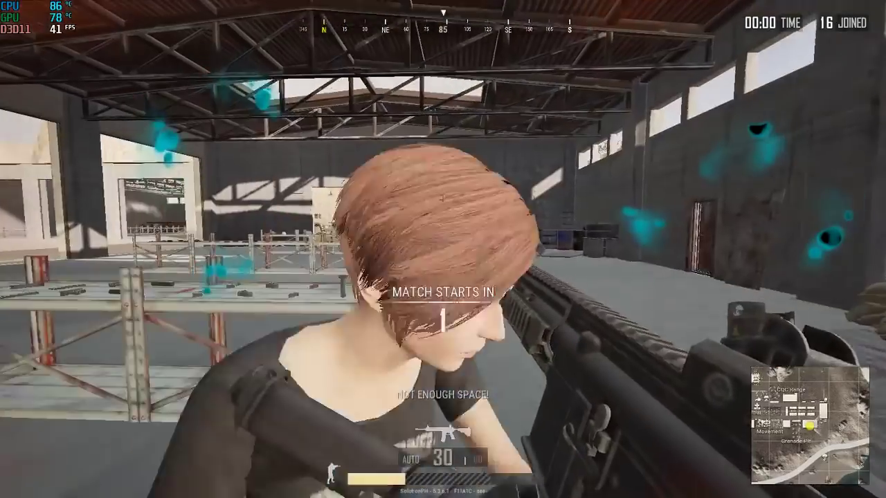
Run to the gear tables in the warehouse and equip protective gear, including the Military Vest (Lv.3).
key("w")
key("shift+w")
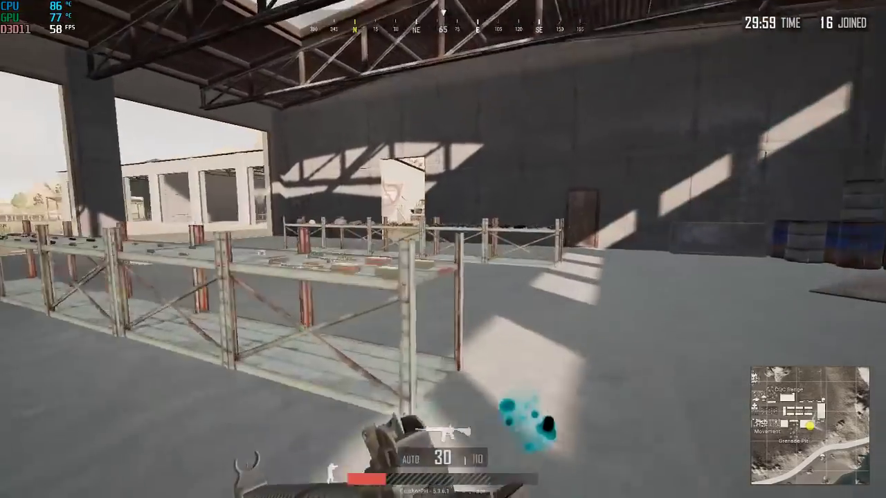
key("shift+w")
key("f")
key("a")
key("f")
key("d")
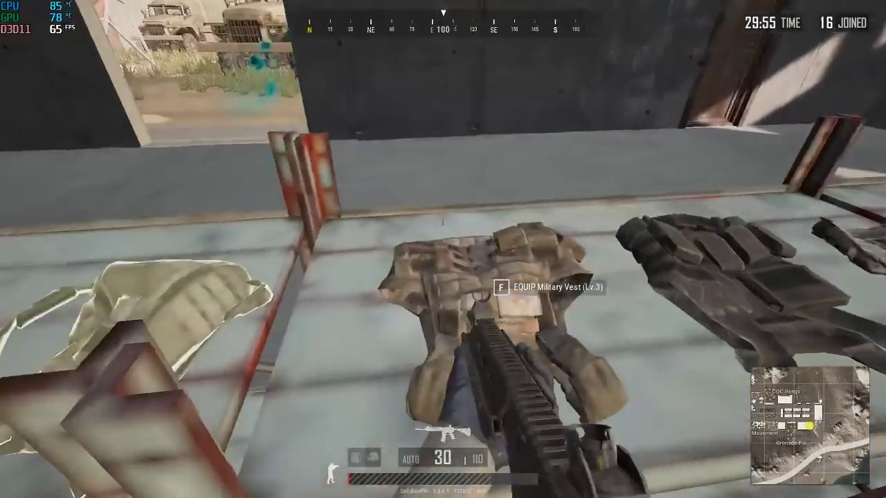
key("f")
Walk to the table with the Tactical Stock attachments and unmute the master volume.
key("w")
key("shift+w")
key("w")
key("ctrl+m")
key("a")
key("w")
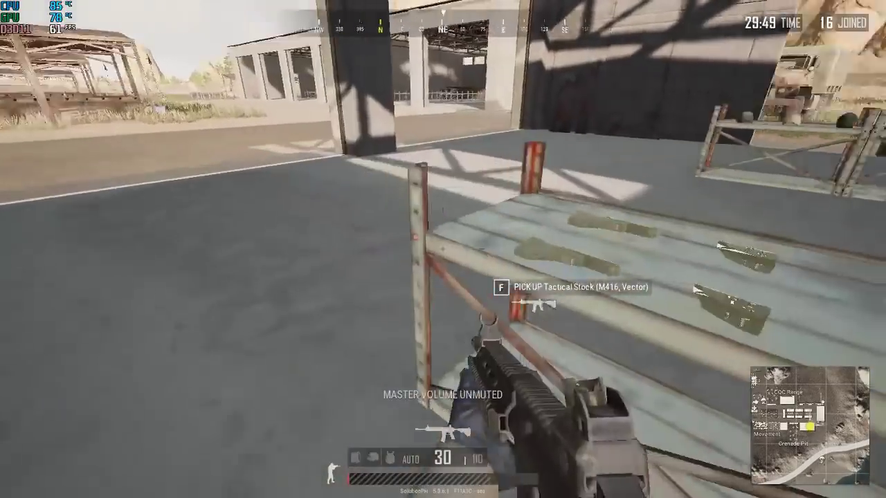
Walk along the attachment tables and collect the Compensator, Tactical Stock, Vertical Foregrip and Ext.QuickDraw Mag for the M416.
key("w")
key("shift+w")
key("w")
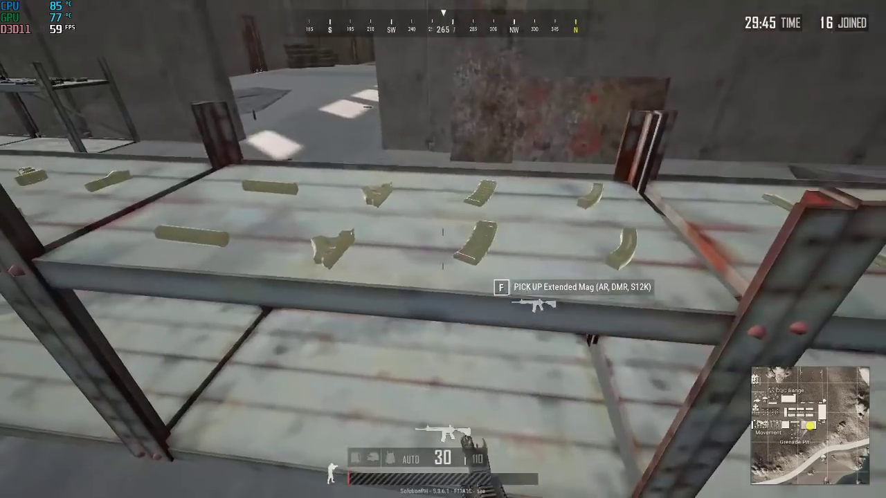
key("w")
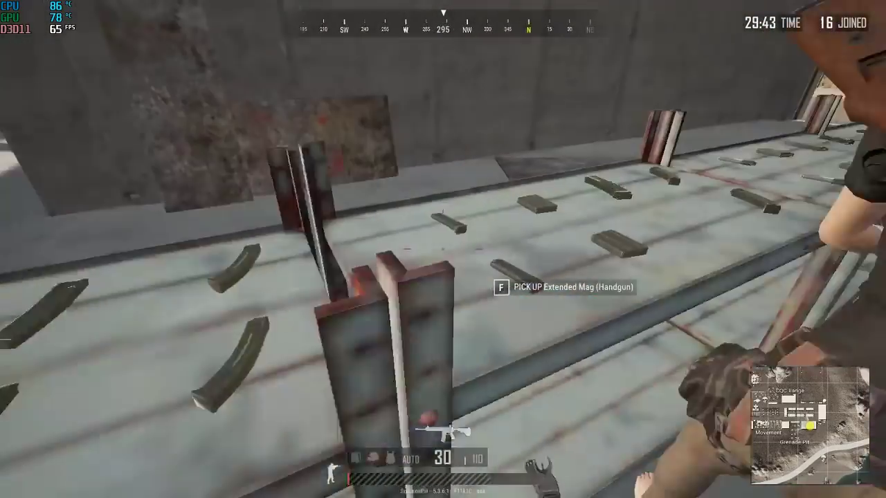
key("w")
Attach the Compensator, Tactical Stock, Vertical Foregrip and Ext.QuickDraw Mag from the inventory to the M416.
key("Tab")
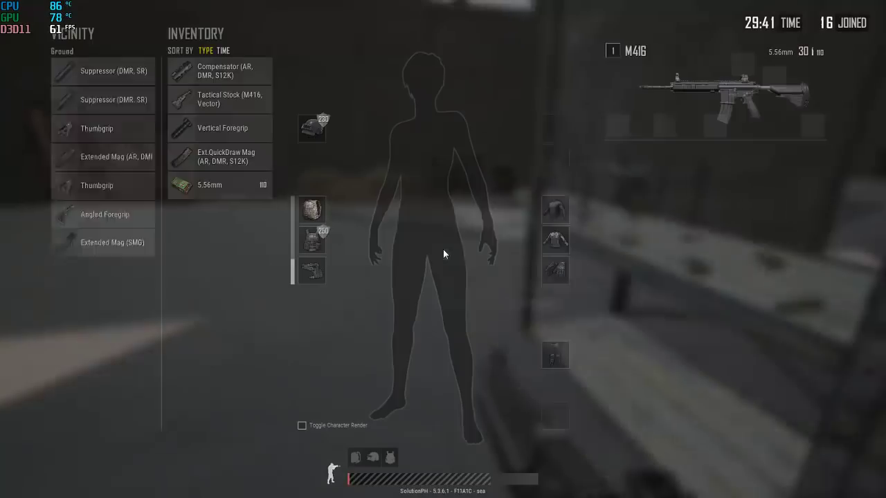
right_click(208, 79)
right_click(202, 79)
right_click(200, 79)
right_click(200, 79)
key("Tab")
Run to the ammo table and add several 140-round stacks of 5.56mm ammunition to the inventory.
key("w")
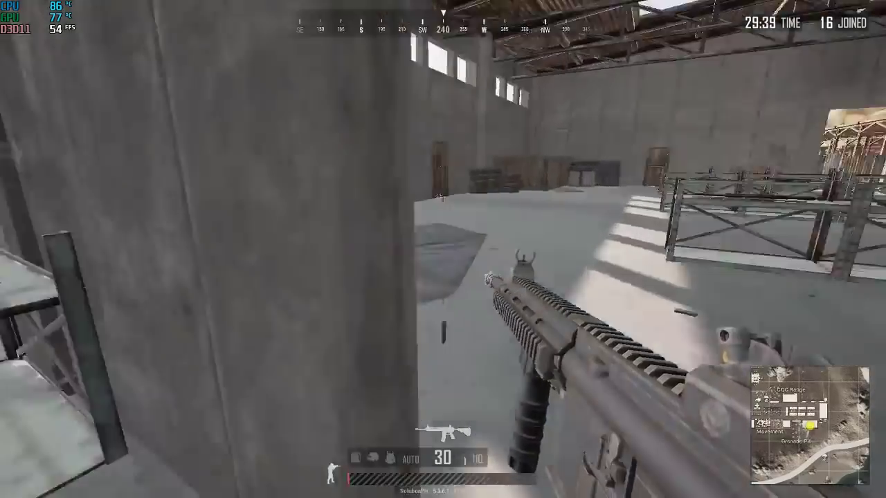
key("f")
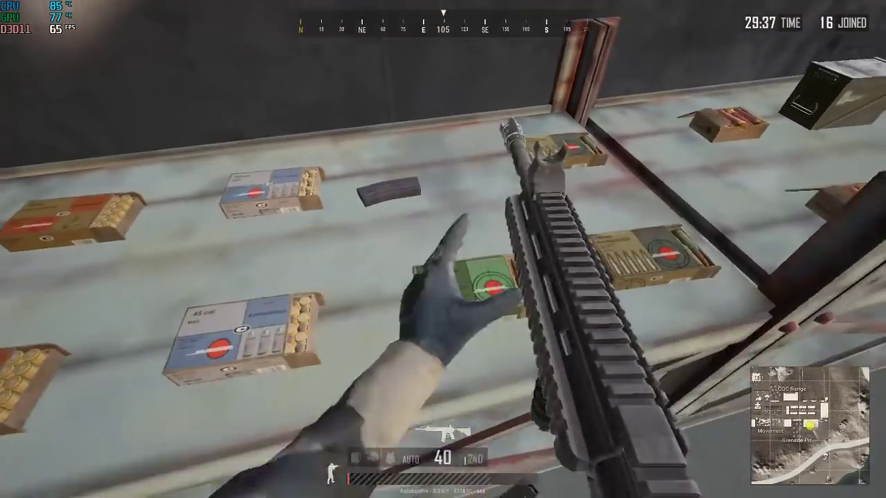
key("Tab")
mouse_move(105, 269)
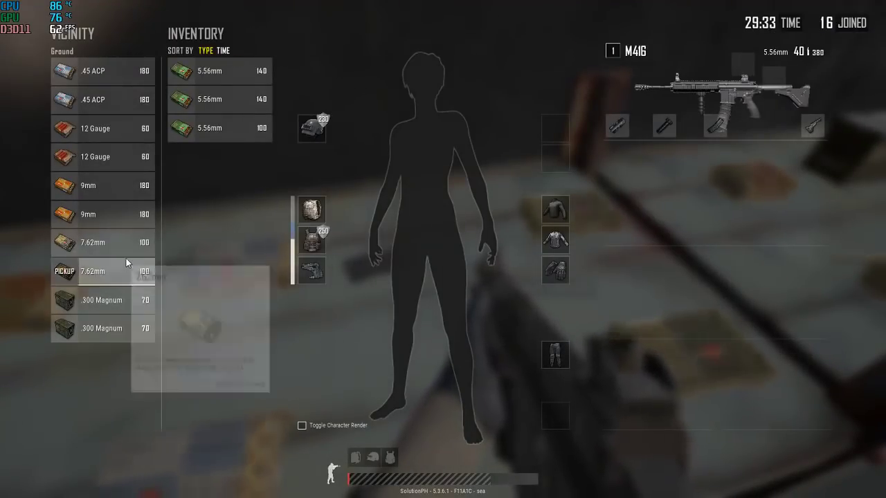
right_click(104, 252)
right_click(133, 256)
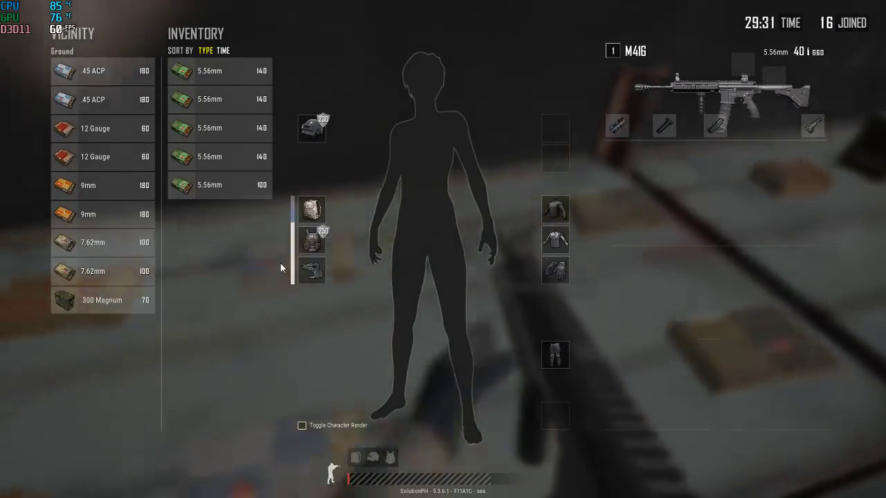
key("Tab")
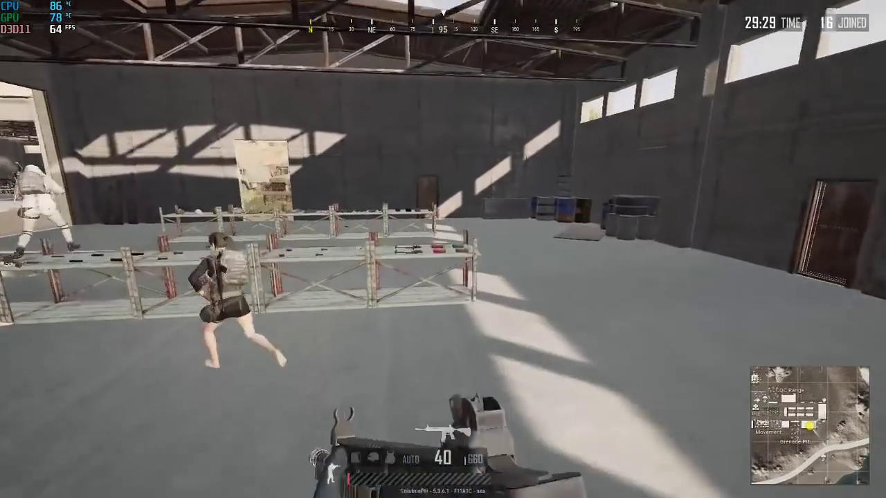
Run to the sights table, pick up a reflex sight, and mount it on the M416.
key("w")
key("space")
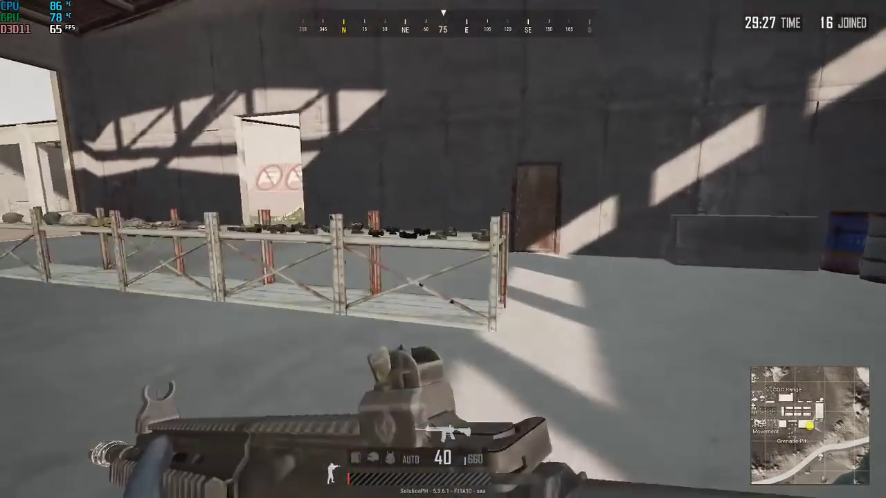
key("w")
key("f")
key("Tab")
right_click(240, 69)
key("Tab")
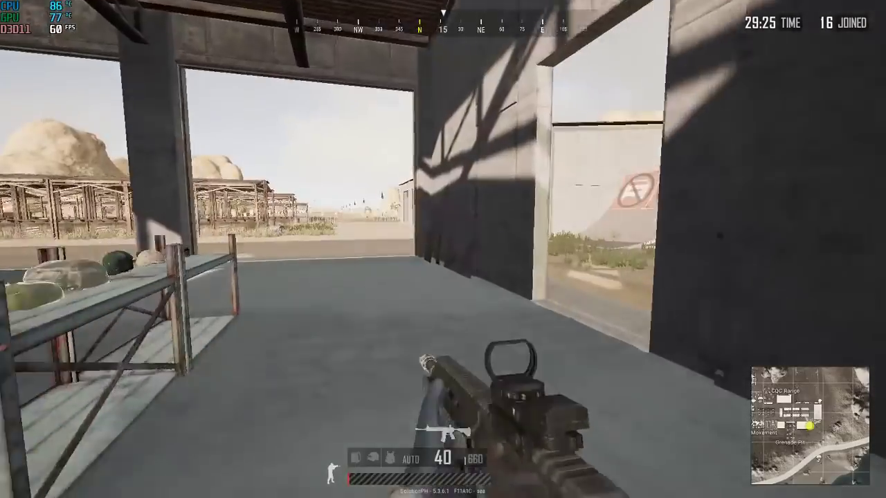
Run out of the warehouse and advance towards the neighbouring warehouse, aiming through the mounted sight.
key("shift+w")
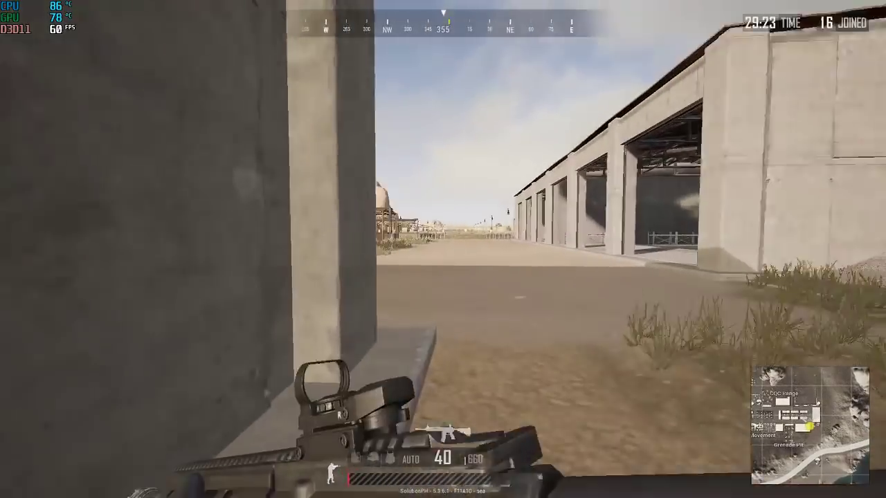
key("w")
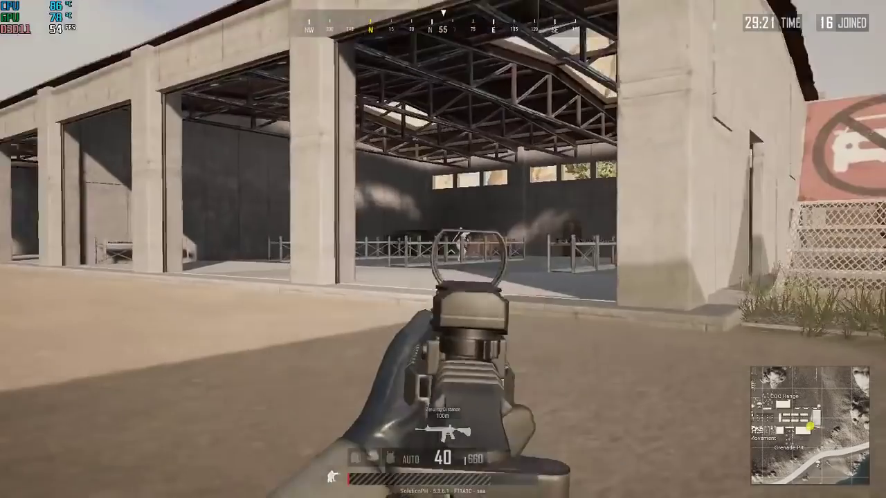
key("w")
Test-fire the M416 in full-auto outside the warehouses while crouching, reloading, moving and aiming through the sight.
left_click_drag(443, 249, 443, 250)
key("c")
key("a")
key("r")
key("c")
key("w")
right_click(443, 249)
left_click_drag(443, 249, 443, 249)
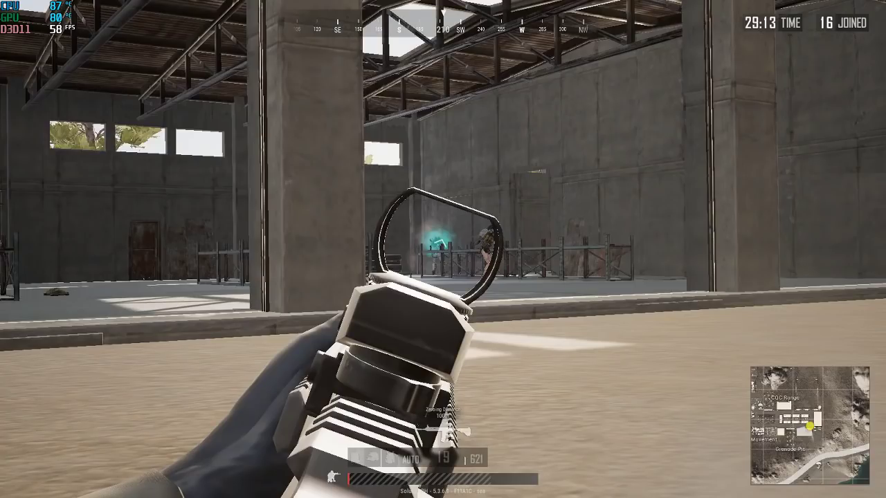
Quit the game and bring up the OBS recording window from its background icon.
key("alt+F4")
left_click(786, 487)
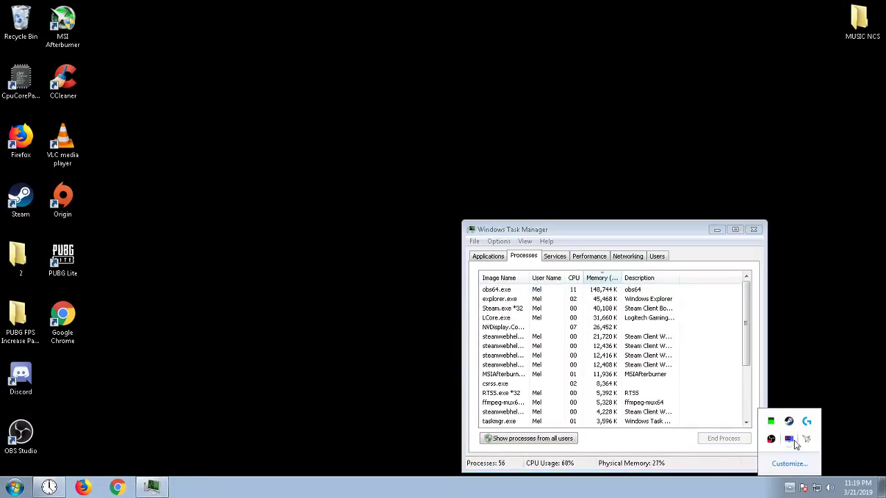
left_click(790, 441)
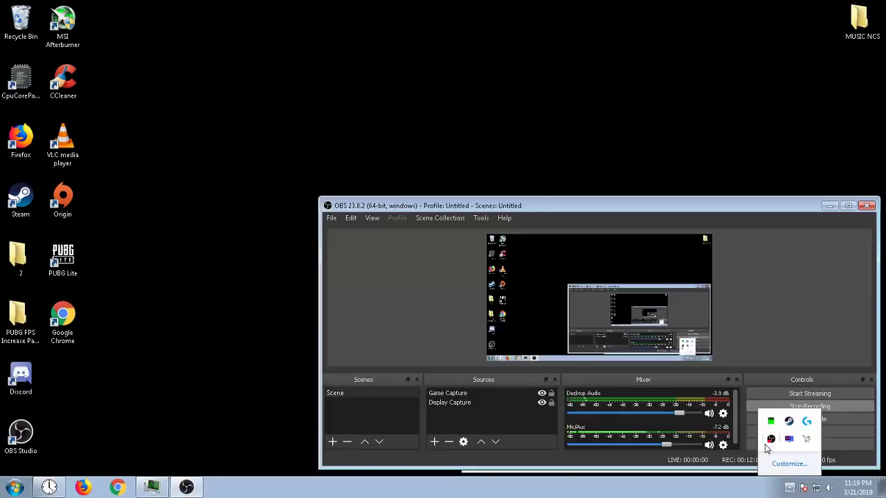
left_click(498, 423)
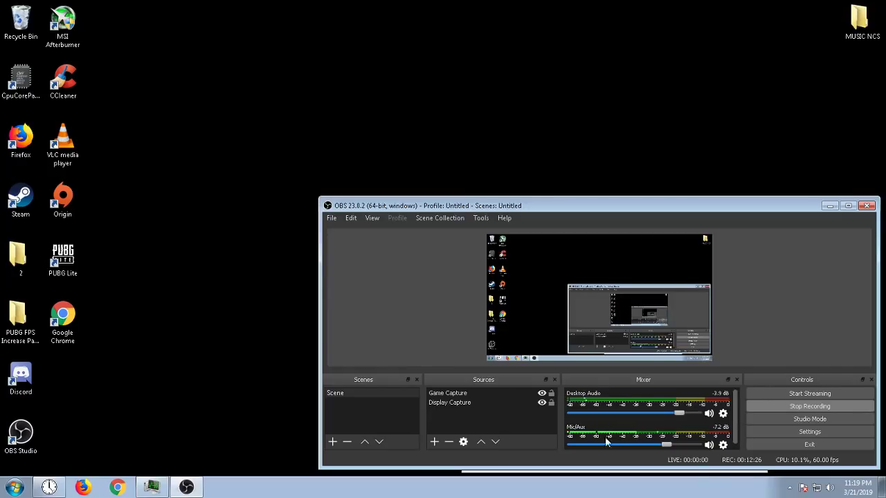
Bring Windows Task Manager to the front and close it.
key("ctrl+shift+Escape")
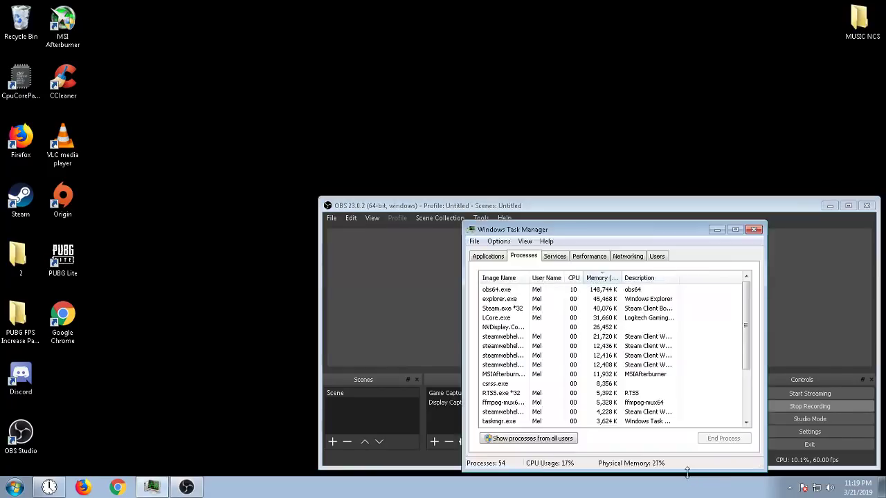
left_click(754, 231)
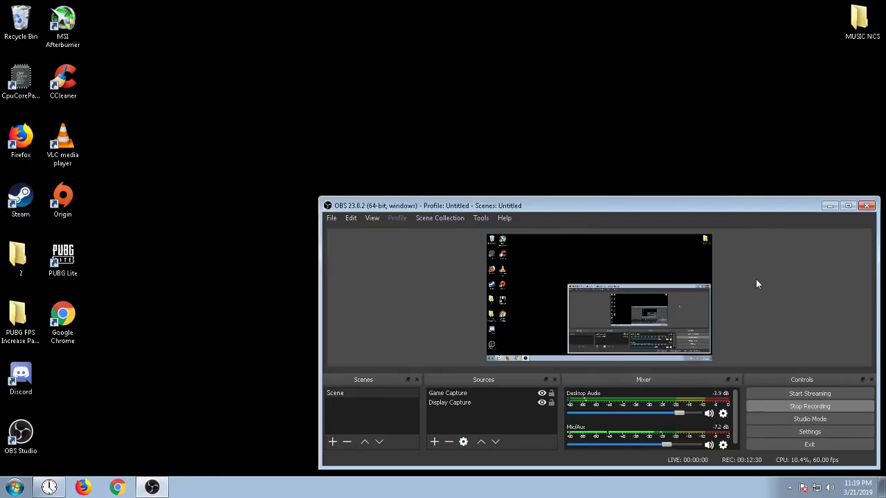